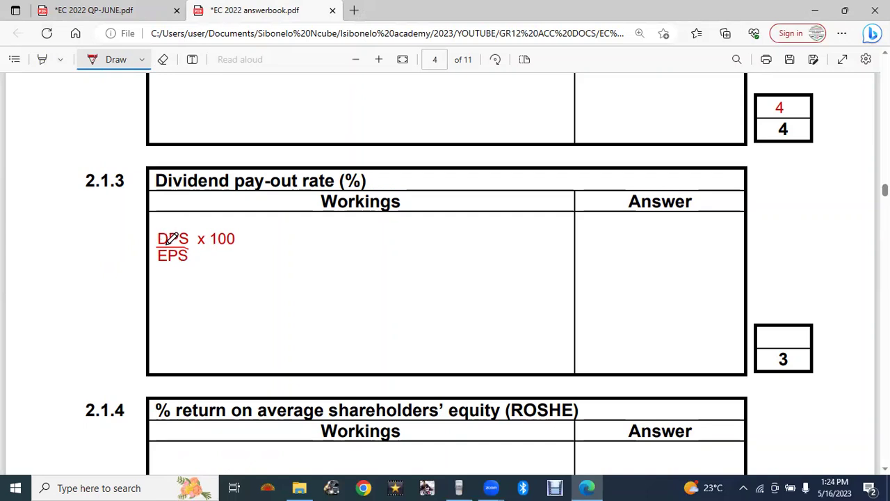
Add the line "70 cents" beneath the DPS/EPS formula in the 2.1.3 workings.
{"action": "left_click", "coordinate": [194, 61]}
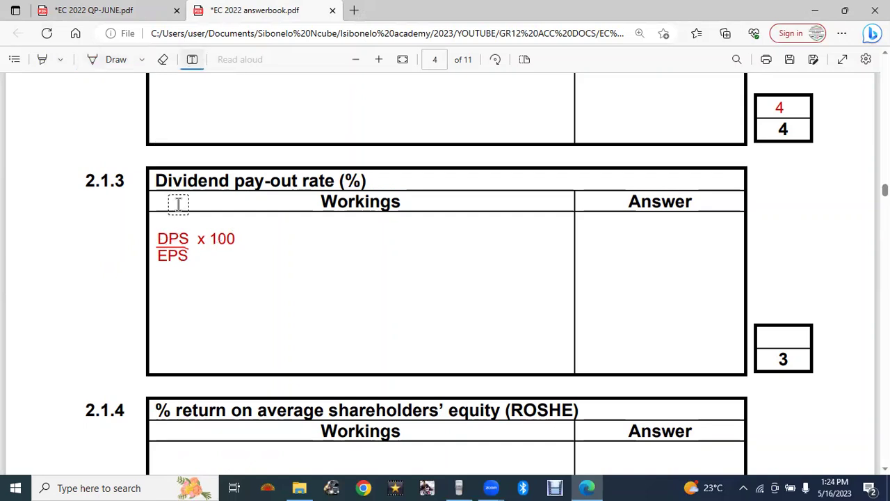
{"action": "left_click", "coordinate": [173, 257]}
{"action": "left_click", "coordinate": [190, 257]}
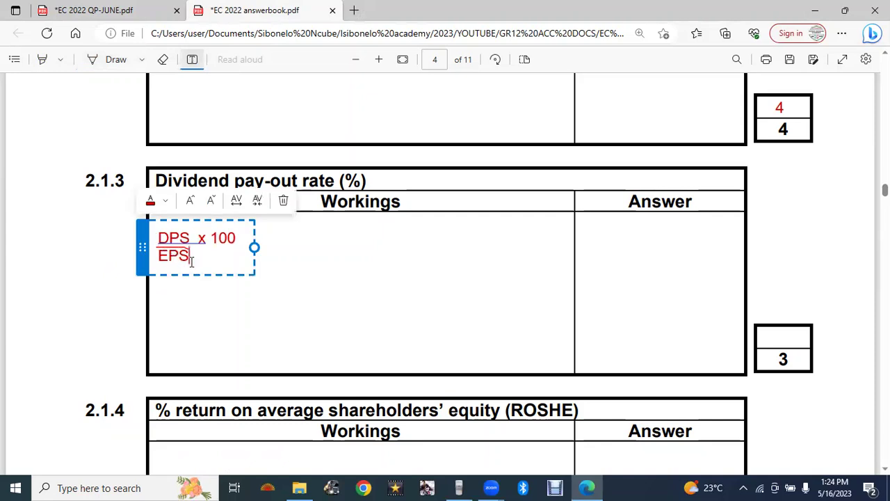
{"action": "key", "text": "Return"}
{"action": "type", "text": "70 "}
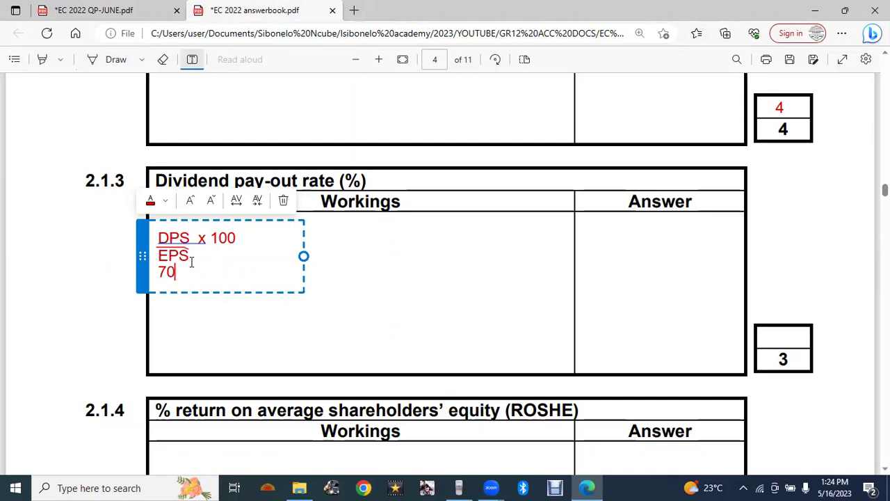
{"action": "type", "text": "cents"}
{"action": "key", "text": "Return"}
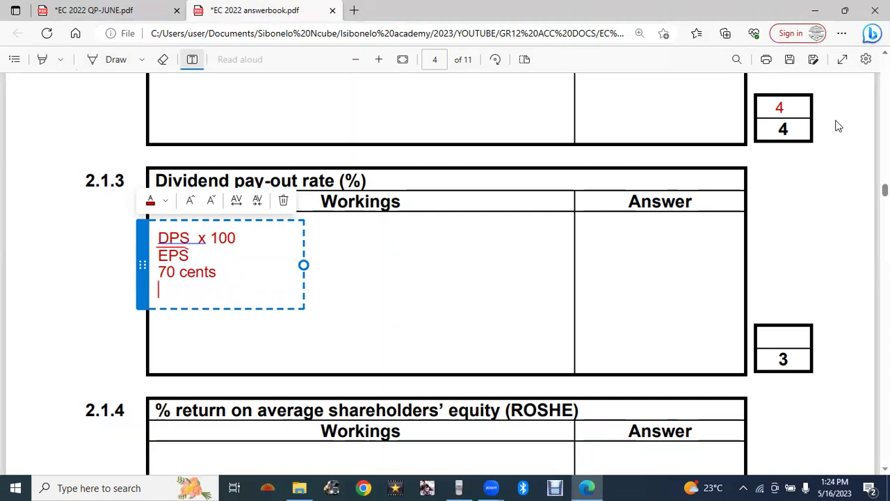
Check the EPS answer in 2.1.2, enter "201.7 cents" below "70 cents" in the 2.1.3 workings, and indent the numerator.
{"action": "scroll", "coordinate": [838, 126], "scroll_direction": "up", "scroll_amount": 2}
{"action": "scroll", "coordinate": [838, 126], "scroll_direction": "up", "scroll_amount": 2}
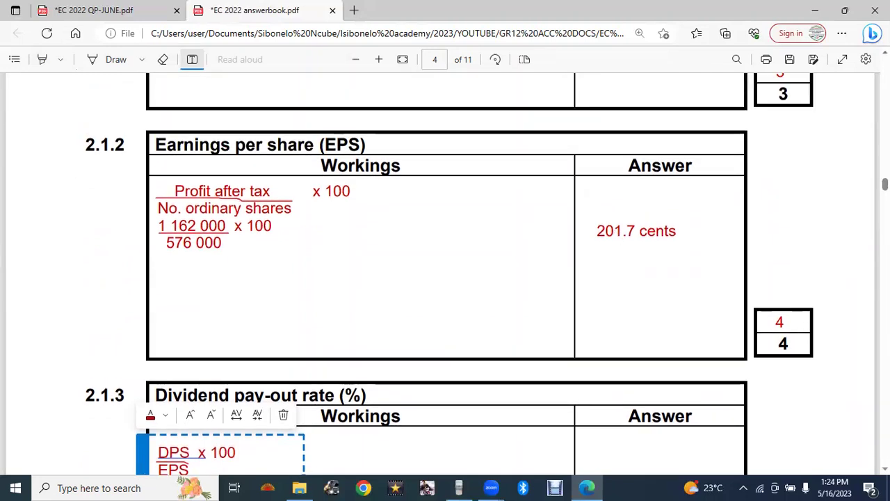
{"action": "scroll", "coordinate": [399, 354], "scroll_direction": "down", "scroll_amount": 3}
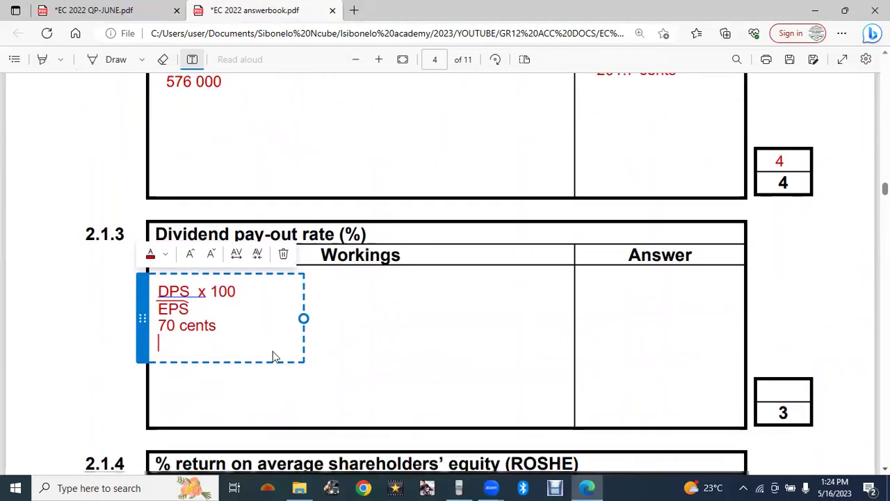
{"action": "type", "text": "20"}
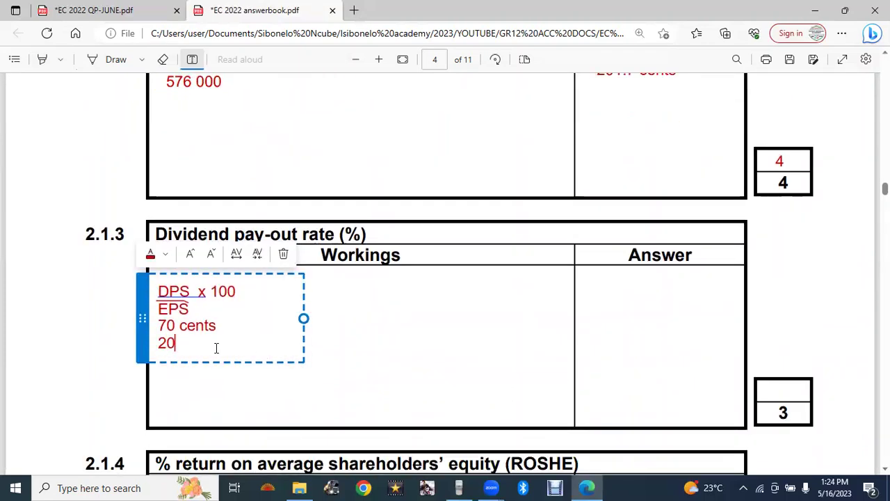
{"action": "type", "text": "1.7 cents"}
{"action": "left_click", "coordinate": [157, 326]}
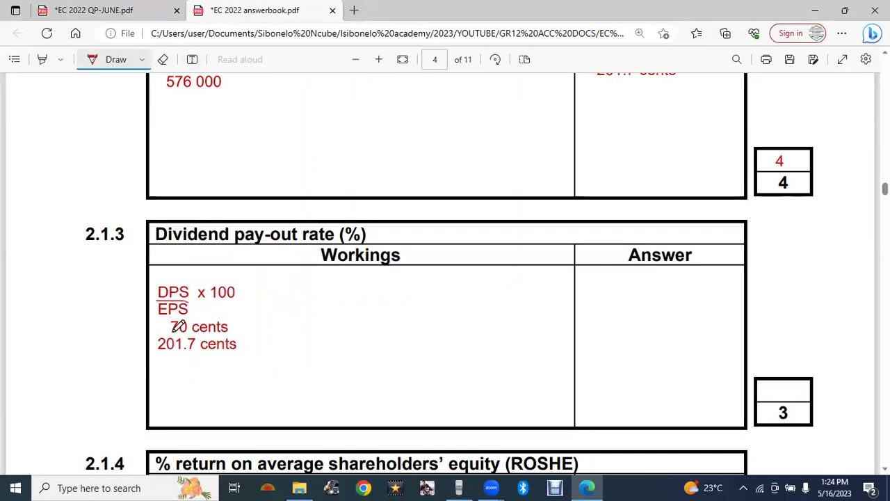
Draw a fraction line between 70 cents and 201.7 cents and add "x 100" beside the fraction.
{"action": "left_click_drag", "start_coordinate": [163, 333], "coordinate": [236, 332]}
{"action": "left_click", "coordinate": [192, 60]}
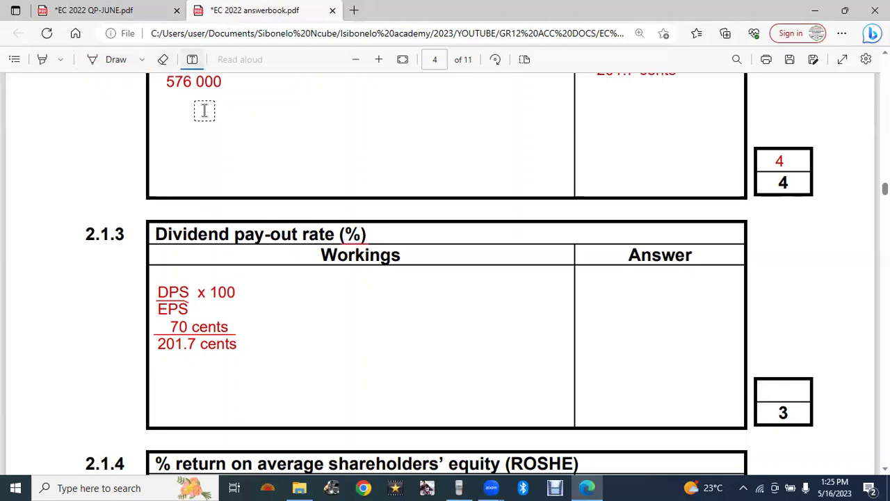
{"action": "left_click", "coordinate": [242, 336]}
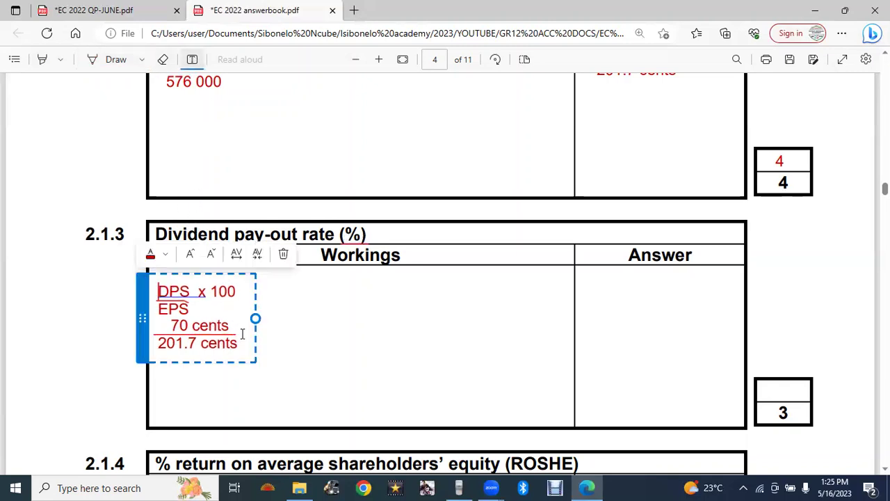
{"action": "type", "text": "x 100"}
{"action": "left_click", "coordinate": [417, 343]}
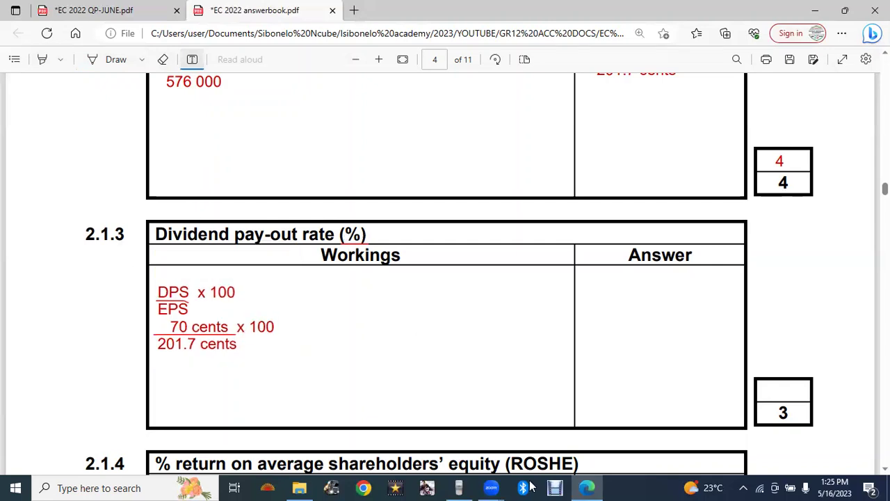
Calculate 70/201.7 × 100 as a fraction in the Casio calculator emulator.
{"action": "left_click", "coordinate": [459, 487]}
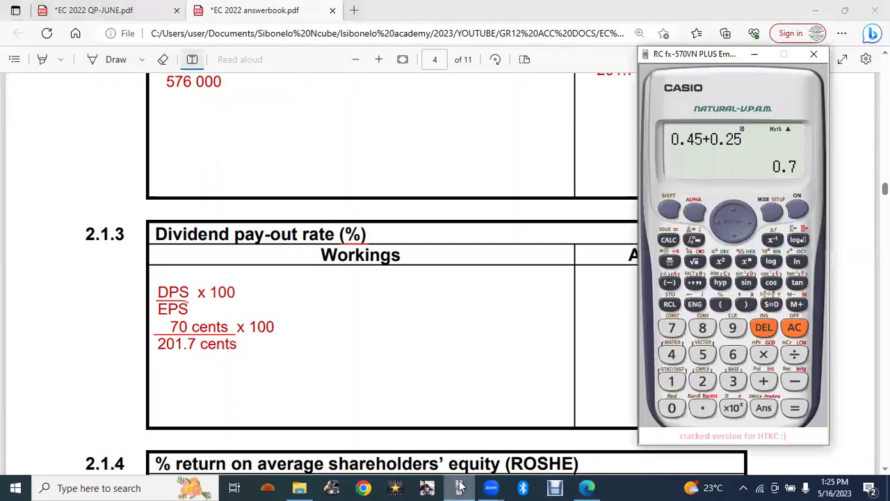
{"action": "left_click", "coordinate": [670, 261]}
{"action": "type", "text": "70"}
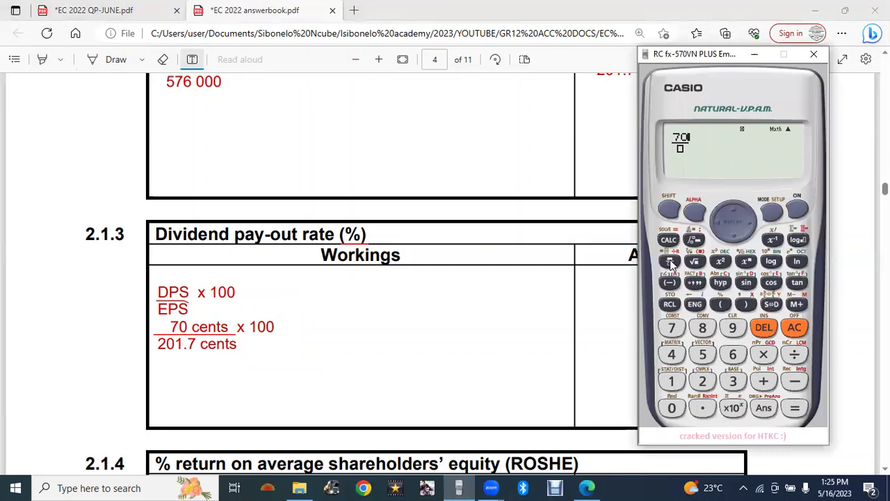
{"action": "key", "text": "Down"}
{"action": "type", "text": "201.7"}
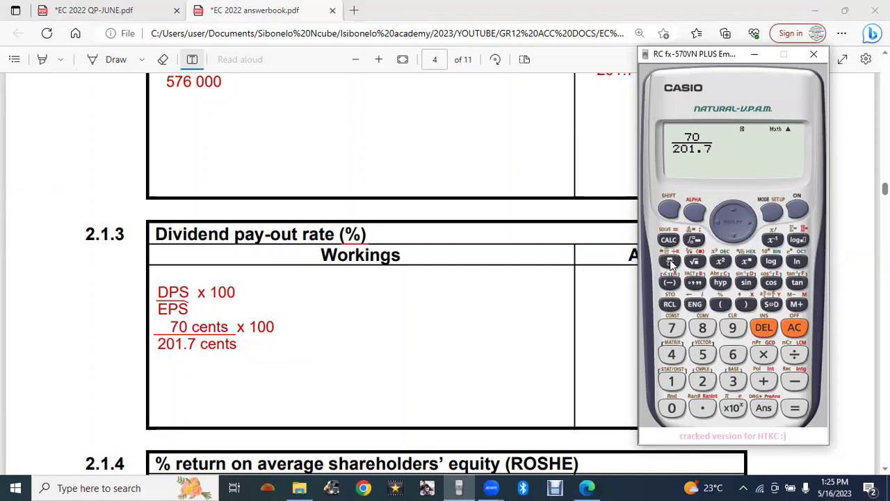
{"action": "key", "text": "Right"}
{"action": "type", "text": "*100"}
{"action": "key", "text": "Return"}
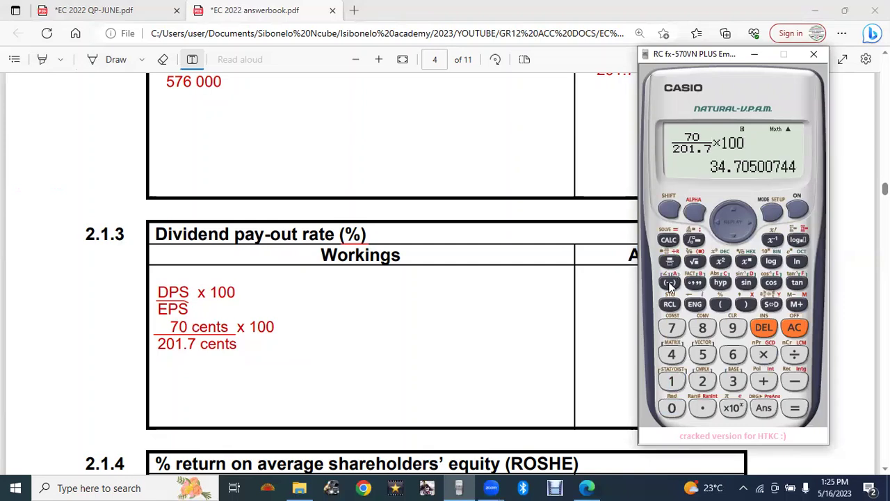
Enter "34.7%" in the Answer column of 2.1.3 and shift the text slightly towards the column's centre.
{"action": "left_click", "coordinate": [603, 321]}
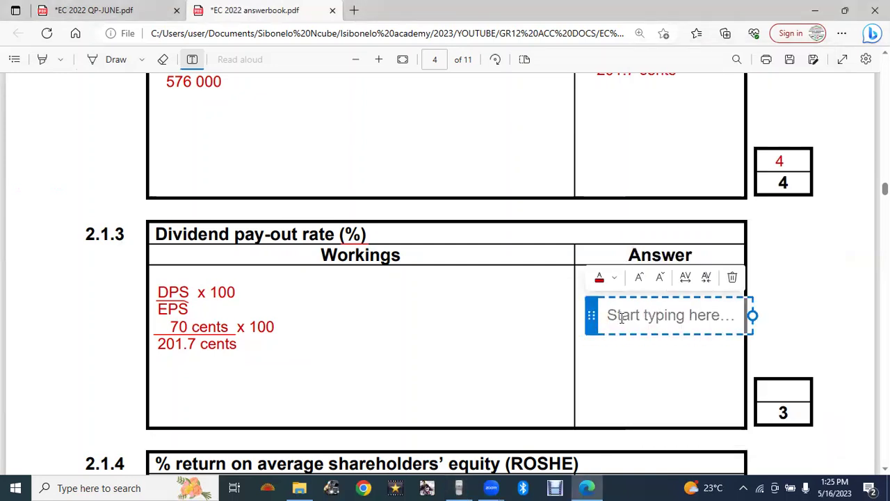
{"action": "type", "text": "3"}
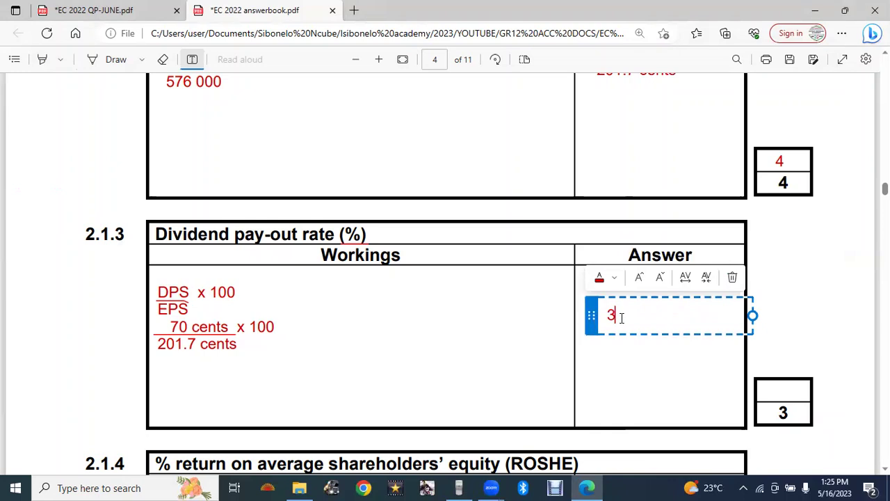
{"action": "type", "text": "4.7%"}
{"action": "left_click_drag", "start_coordinate": [604, 315], "coordinate": [609, 316]}
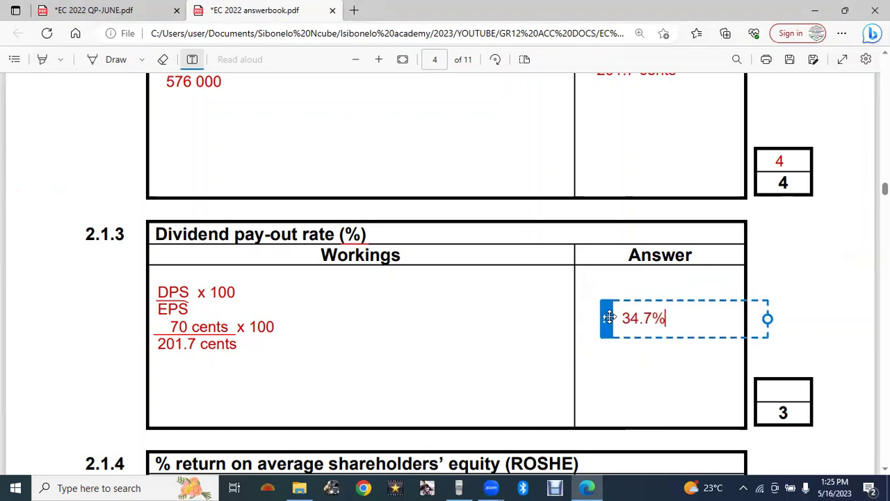
{"action": "left_click", "coordinate": [371, 328]}
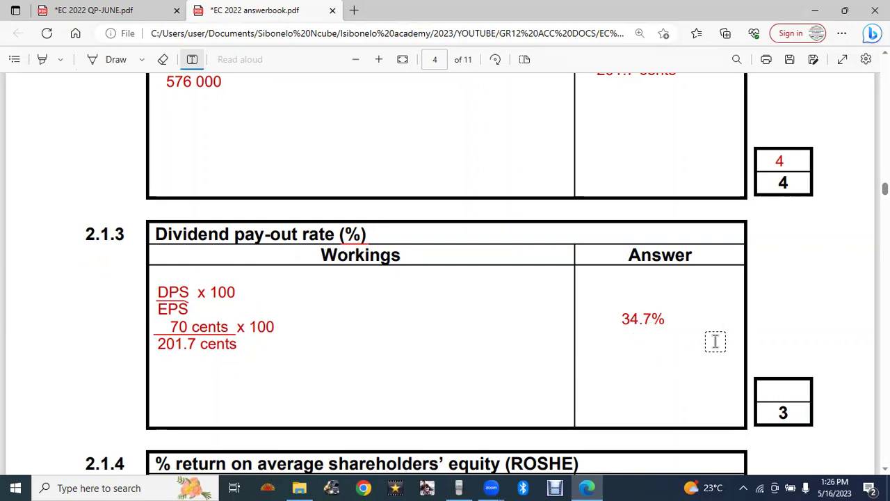
Enter the mark "3" in the empty mark box for question 2.1.3.
{"action": "left_click", "coordinate": [780, 389]}
{"action": "type", "text": "3"}
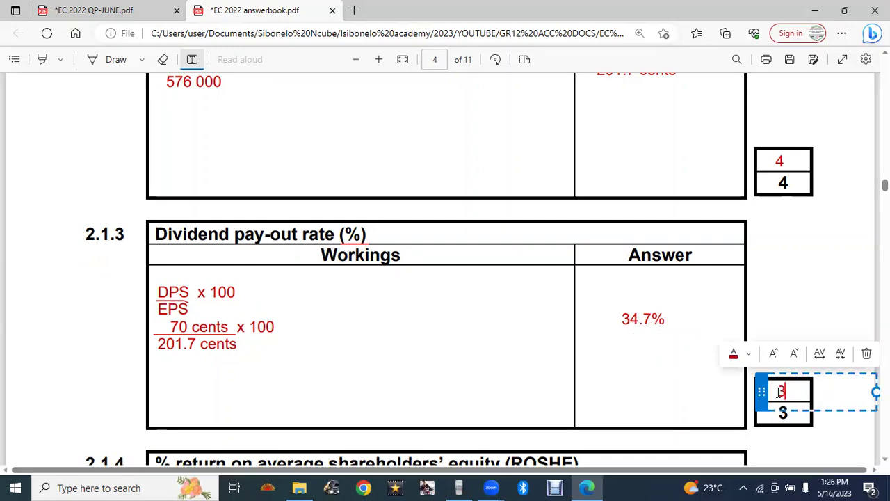
{"action": "left_click", "coordinate": [824, 285]}
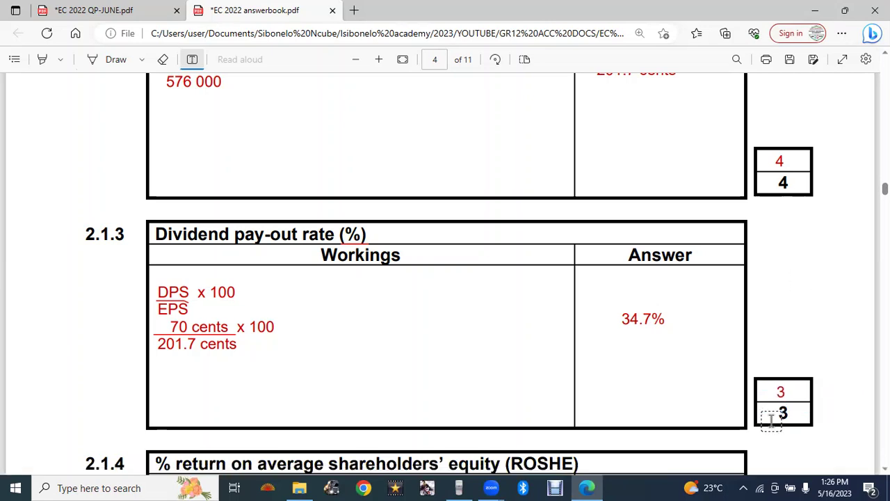
In the question paper PDF, highlight the 2.1.4 line "% return on average equity (ROSHE)" in yellow.
{"action": "left_click", "coordinate": [112, 14]}
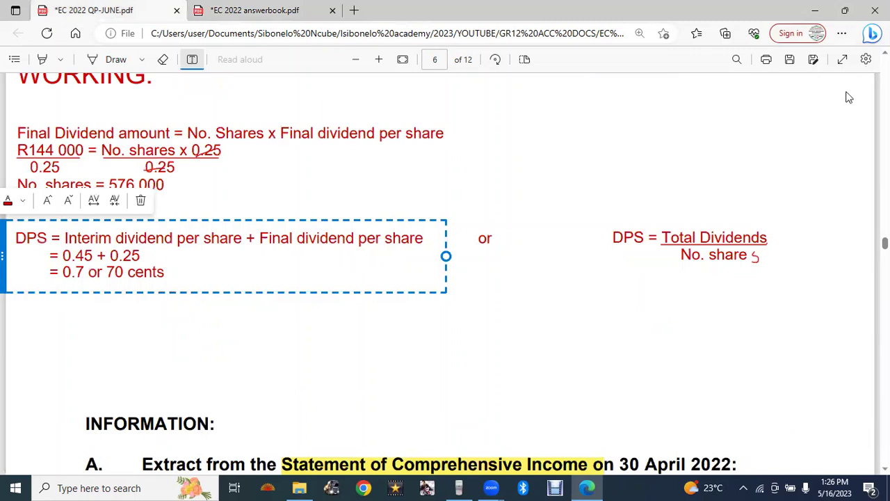
{"action": "scroll", "coordinate": [865, 73], "scroll_direction": "up", "scroll_amount": 4}
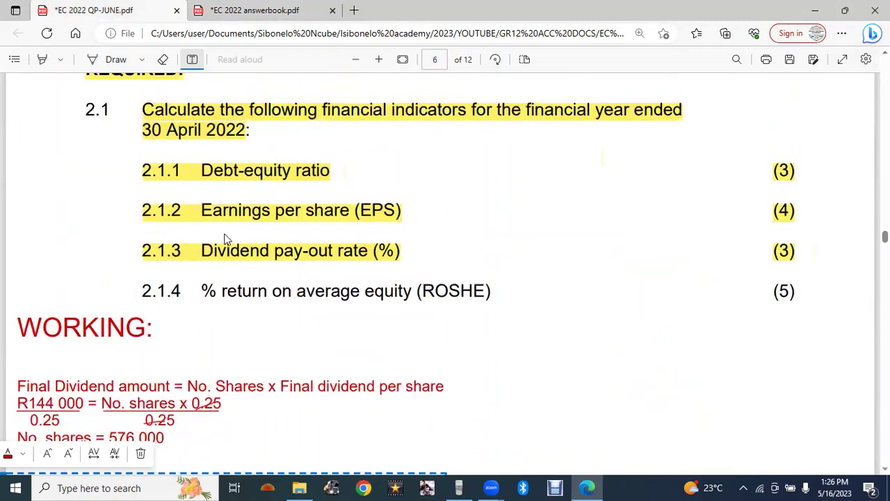
{"action": "left_click", "coordinate": [42, 59]}
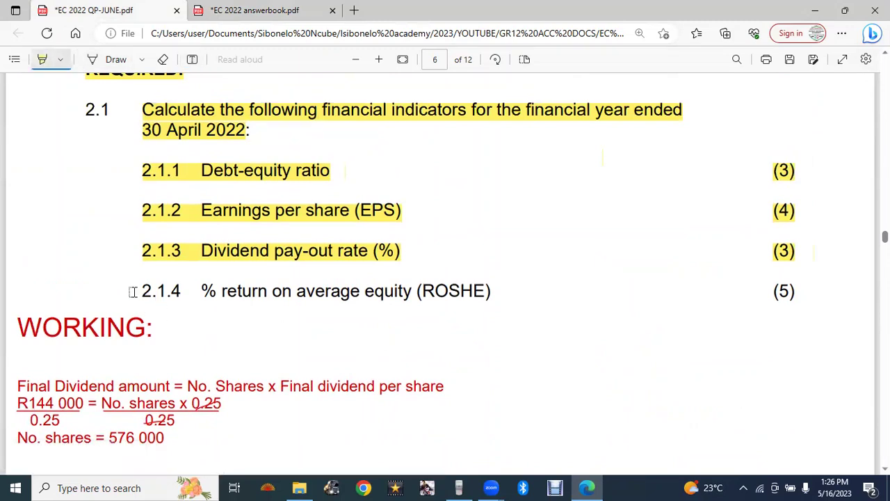
{"action": "left_click_drag", "start_coordinate": [139, 291], "coordinate": [340, 291]}
{"action": "left_click_drag", "start_coordinate": [440, 291], "coordinate": [501, 291]}
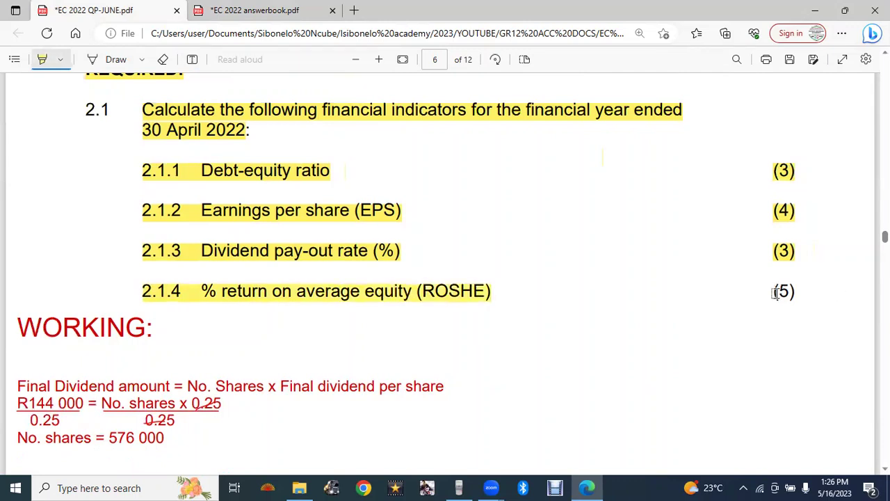
Return to the answer book PDF and write "Profit after tax" as the first line of the 2.1.4 workings.
{"action": "left_click", "coordinate": [258, 11]}
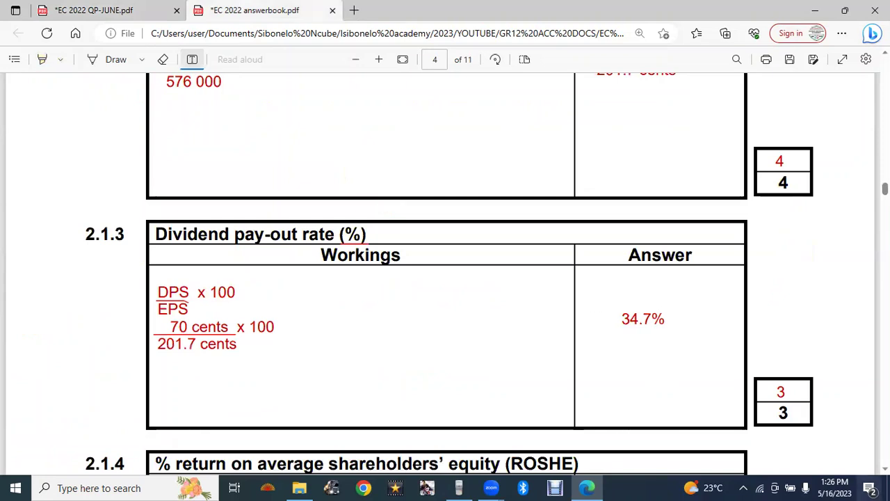
{"action": "scroll", "coordinate": [278, 252], "scroll_direction": "down", "scroll_amount": 4}
{"action": "left_click", "coordinate": [156, 251]}
{"action": "left_click", "coordinate": [157, 250]}
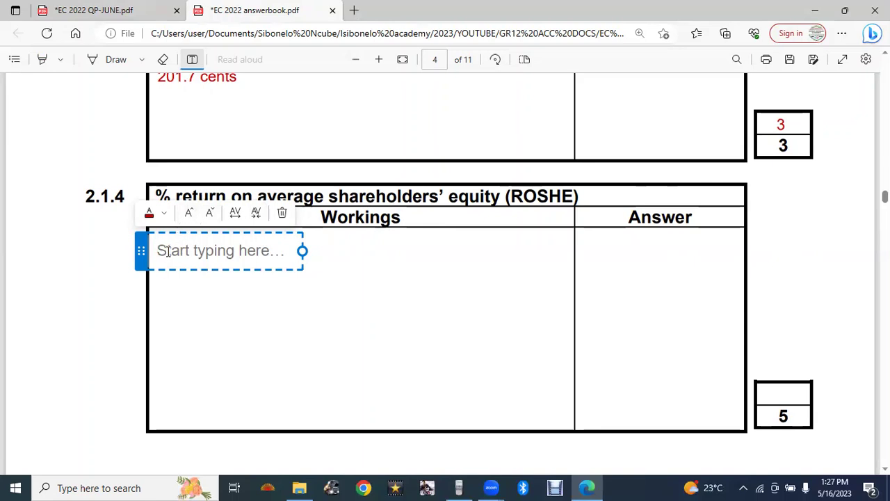
{"action": "type", "text": "Pro"}
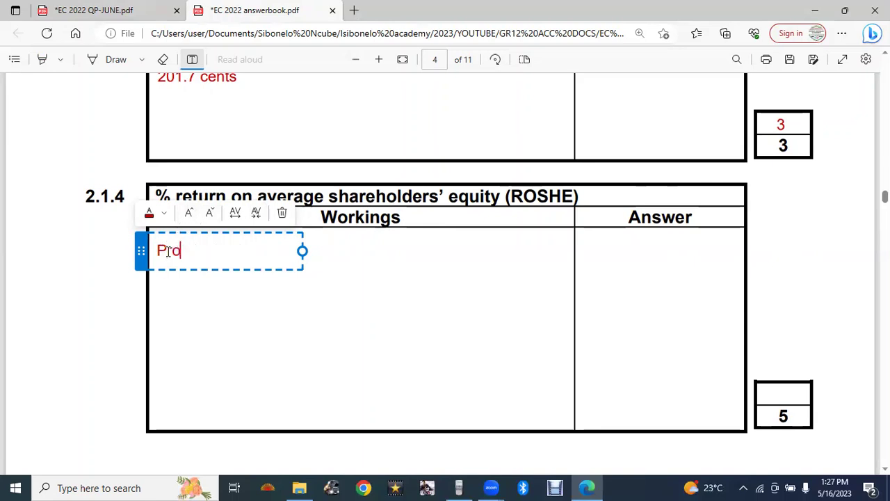
{"action": "type", "text": "fitba"}
{"action": "key", "text": "BackSpace"}
{"action": "key", "text": "BackSpace"}
{"action": "type", "text": "after tax"}
{"action": "key", "text": "Return"}
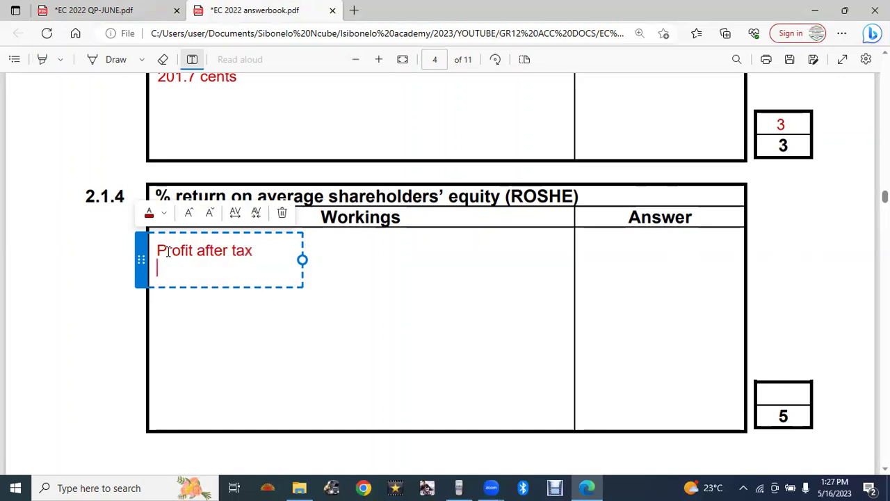
Indent "Profit after tax" and write "Average shareholders' equity" on the line below it.
{"action": "key", "text": "Up"}
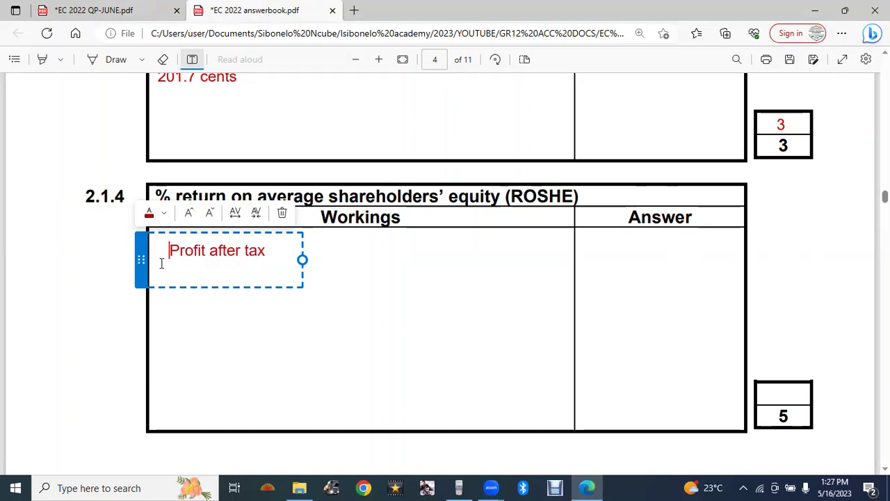
{"action": "key", "text": "Down"}
{"action": "left_click", "coordinate": [183, 250]}
{"action": "left_click", "coordinate": [171, 268]}
{"action": "type", "text": "Average shareholder"}
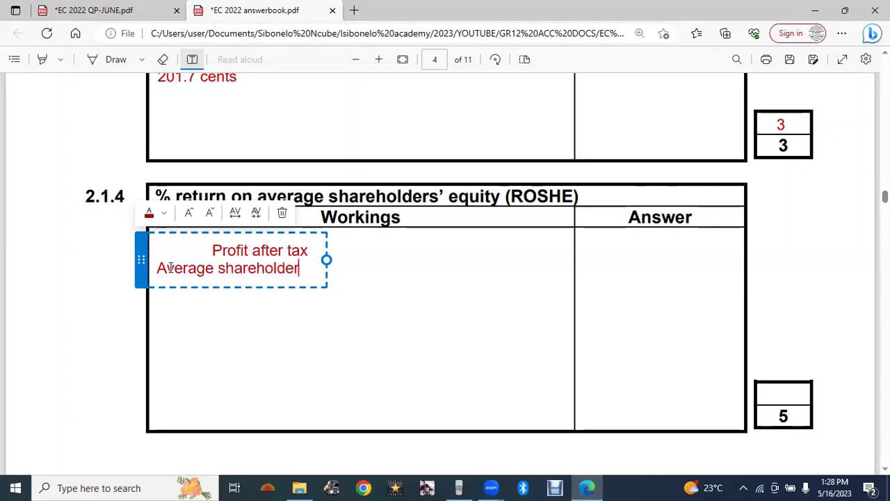
{"action": "type", "text": "s' equi"}
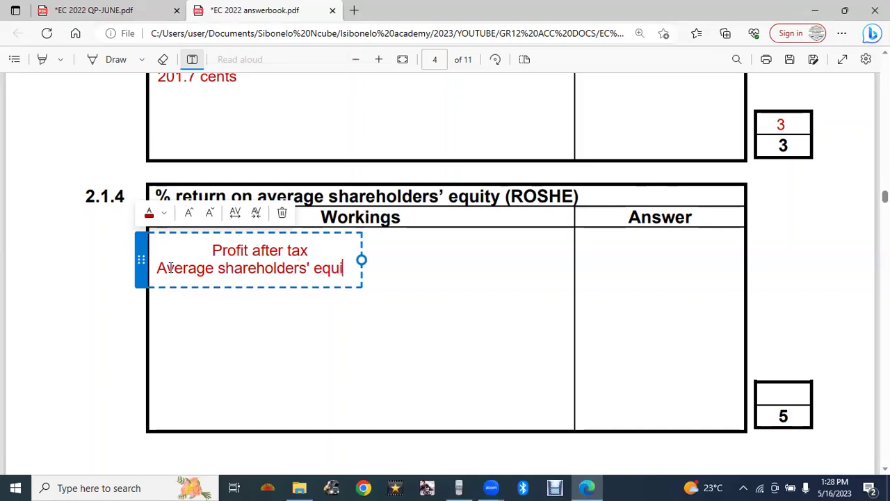
{"action": "type", "text": "ty"}
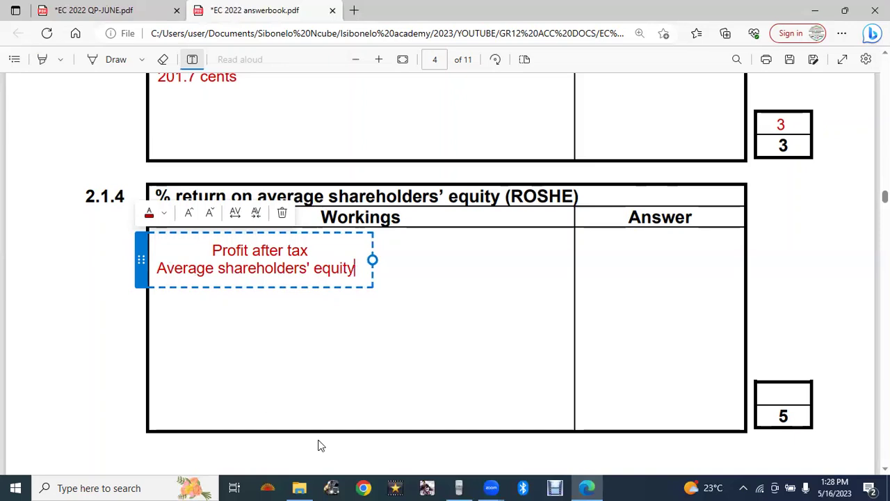
Add "x 100" beside the ROSHE formula and draw a fraction line between its numerator and denominator.
{"action": "left_click", "coordinate": [354, 257]}
{"action": "type", "text": "x 100"}
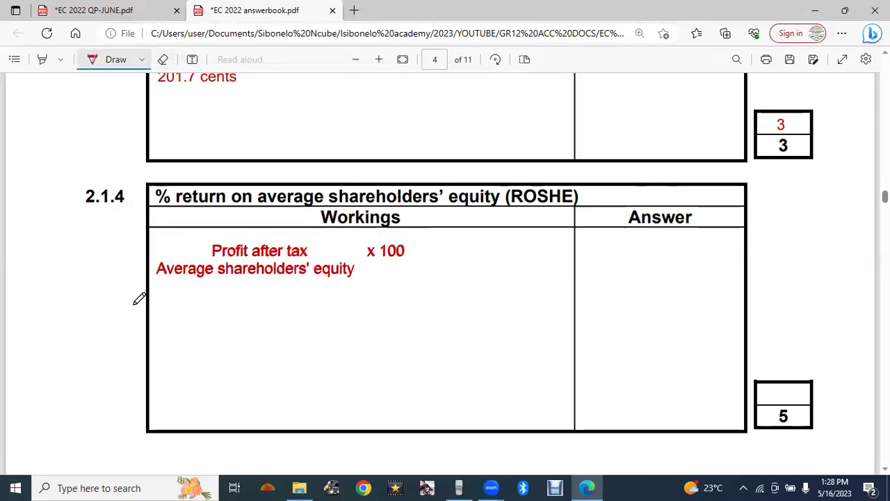
{"action": "left_click_drag", "start_coordinate": [166, 257], "coordinate": [357, 258]}
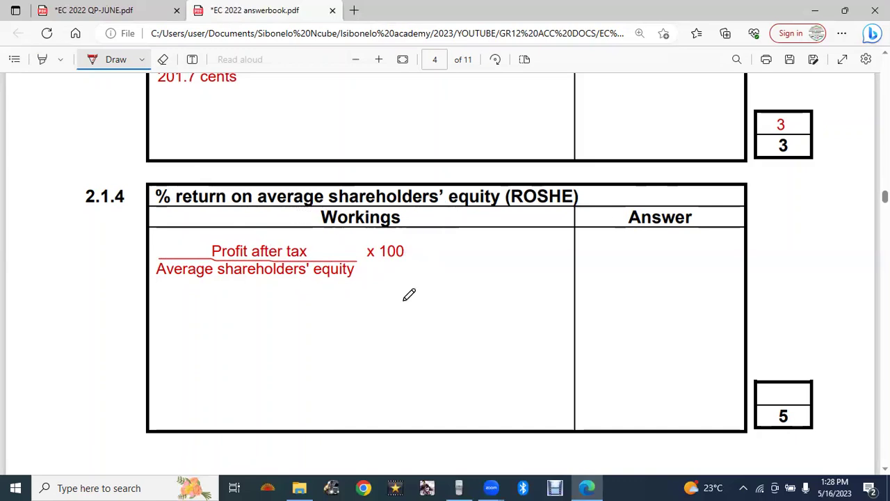
Look up net income after tax in the question paper and write "1 162 000" as the numerator below the ROSHE formula in the answer book.
{"action": "left_click", "coordinate": [192, 62]}
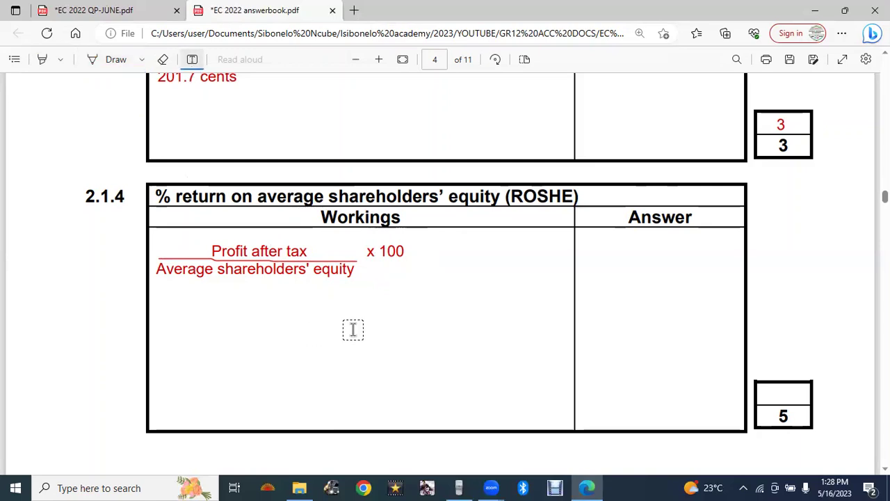
{"action": "left_click", "coordinate": [348, 271]}
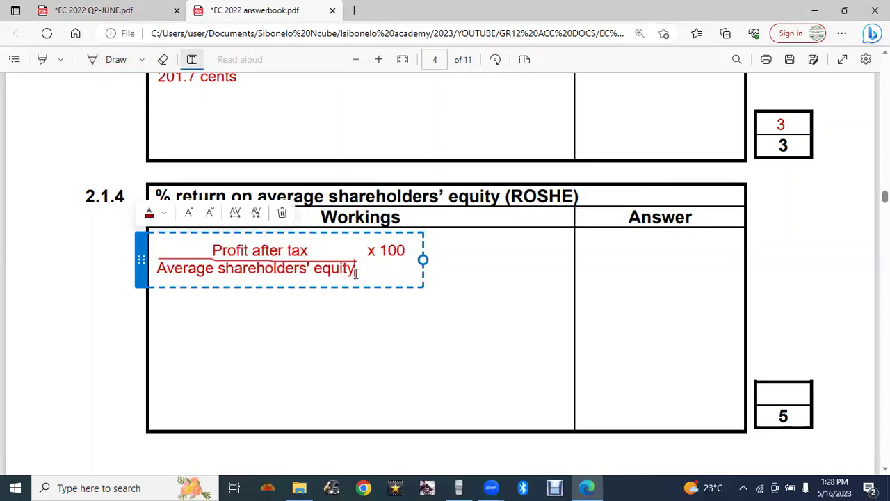
{"action": "key", "text": "Return"}
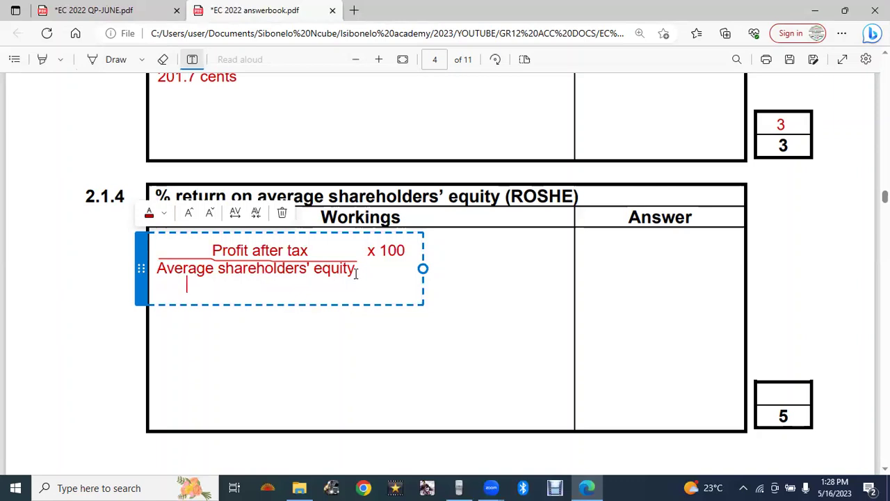
{"action": "left_click", "coordinate": [138, 10]}
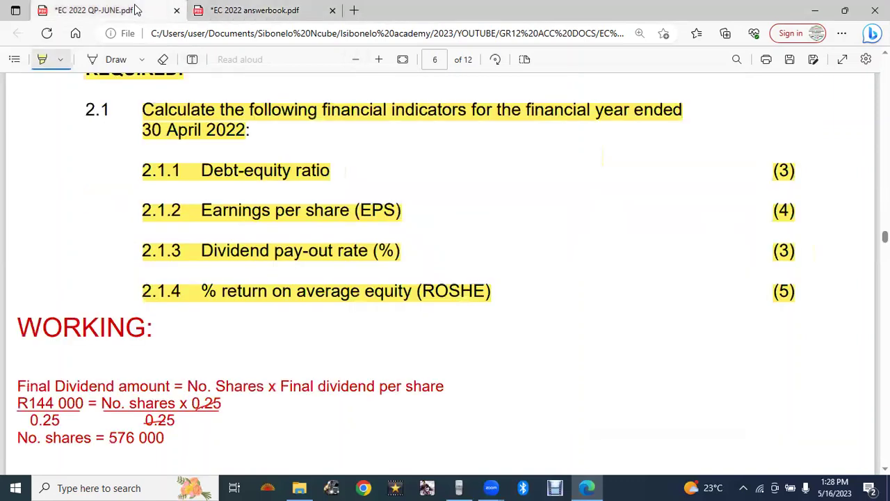
{"action": "scroll", "coordinate": [445, 271], "scroll_direction": "down", "scroll_amount": 9}
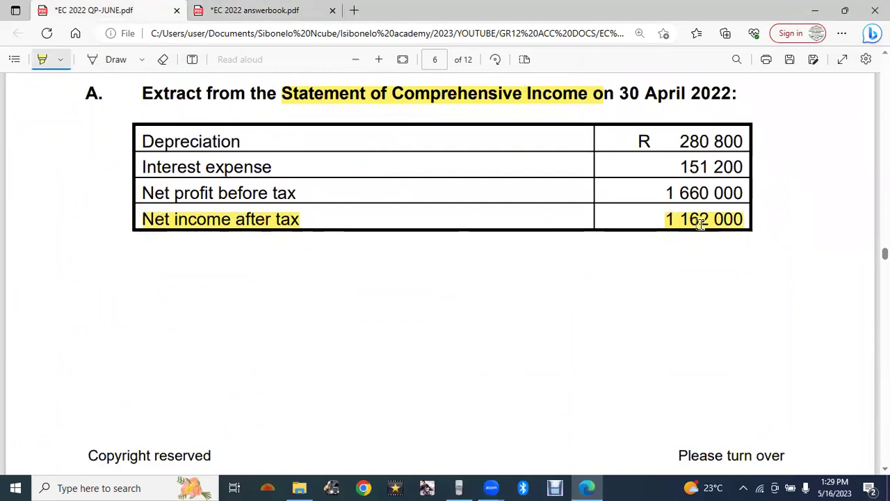
{"action": "left_click", "coordinate": [229, 10]}
{"action": "type", "text": "1 162"}
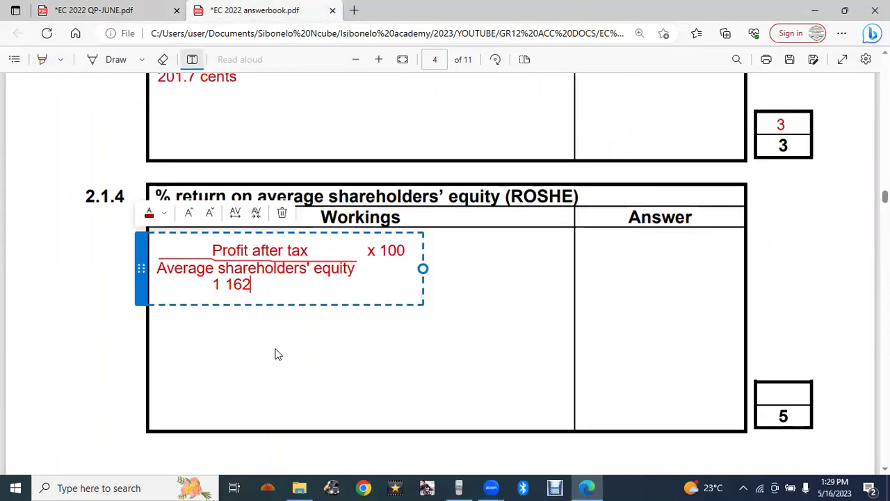
{"action": "type", "text": " 000"}
{"action": "key", "text": "Return"}
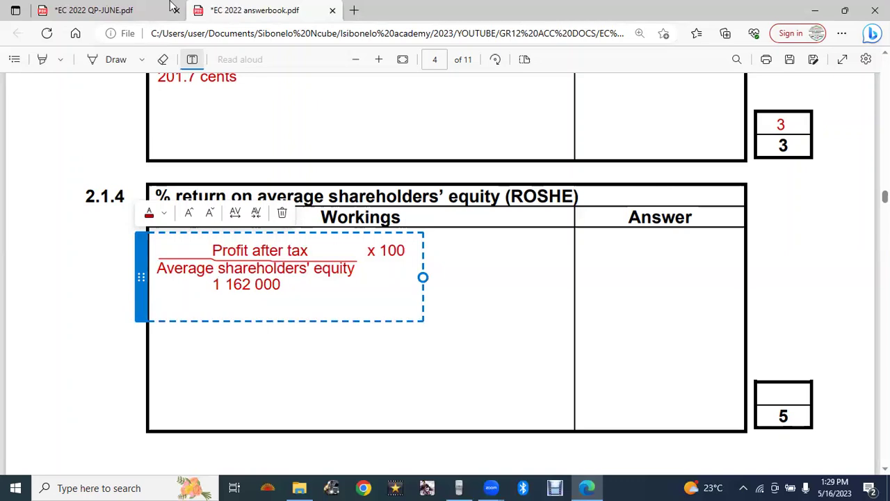
In the question paper's Statement of Financial Position extract, highlight the 30 April 2021 shareholders' equity figure of 8 893 800.
{"action": "left_click", "coordinate": [119, 12]}
{"action": "scroll", "coordinate": [445, 278], "scroll_direction": "down", "scroll_amount": 8}
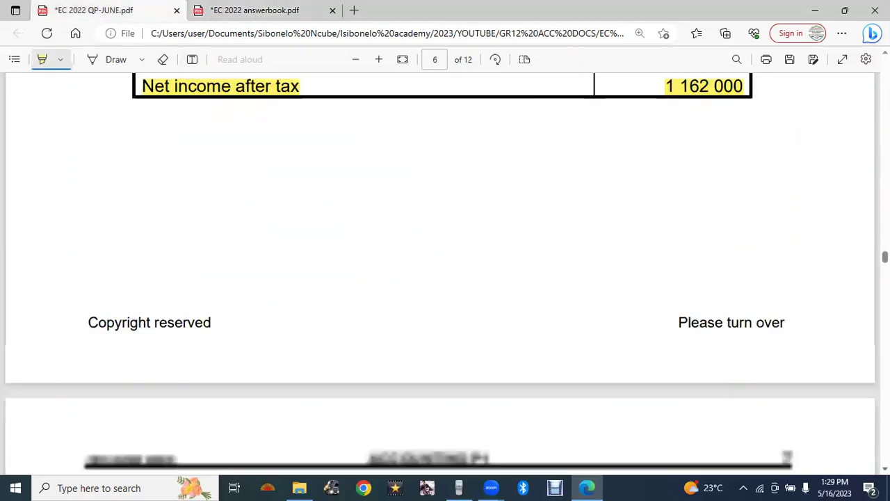
{"action": "scroll", "coordinate": [445, 278], "scroll_direction": "down", "scroll_amount": 2}
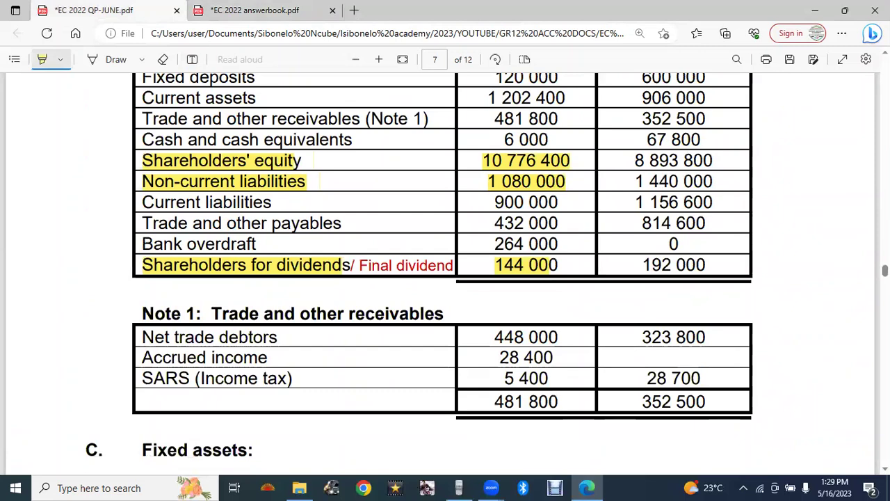
{"action": "scroll", "coordinate": [543, 223], "scroll_direction": "up", "scroll_amount": 2}
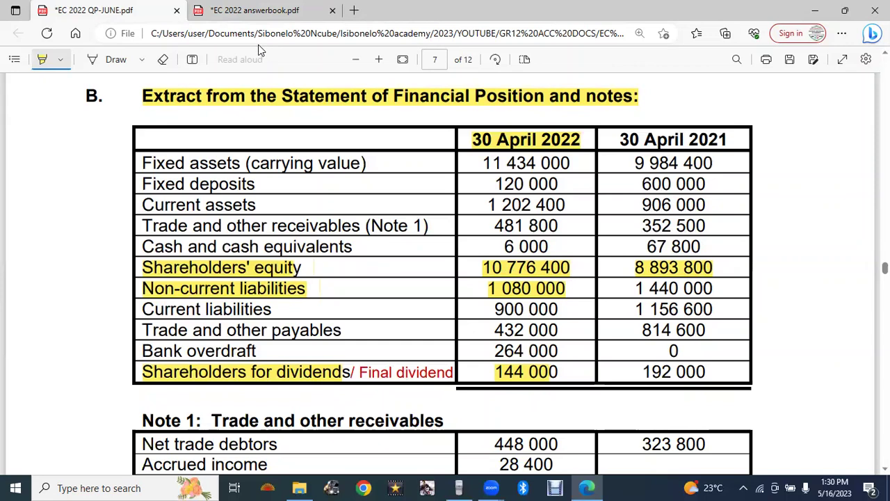
In the answer book, write "(8 893 800 + 10 776 400)/2" under 1 162 000 and draw a fraction line between them.
{"action": "left_click", "coordinate": [254, 7]}
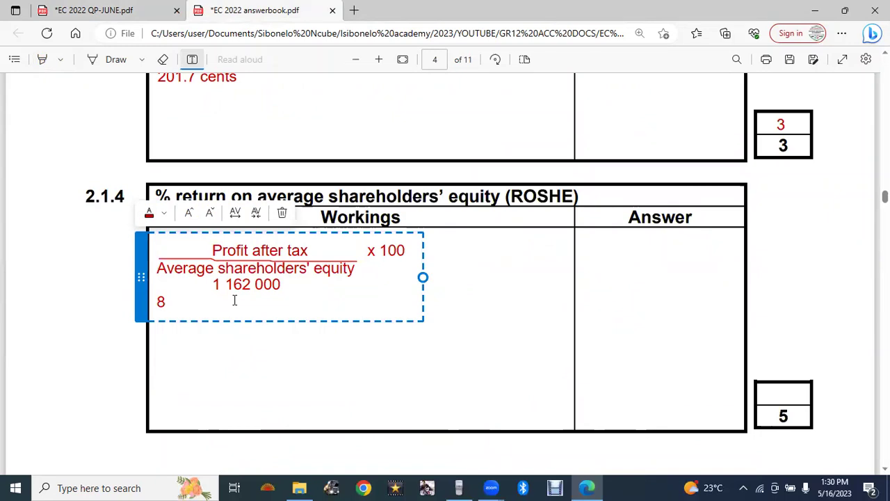
{"action": "type", "text": "893 800"}
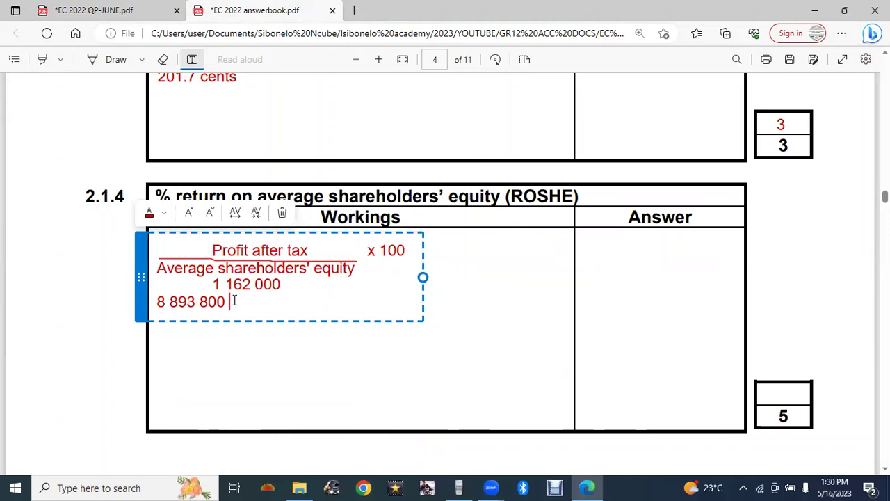
{"action": "type", "text": " + 10 776 4"}
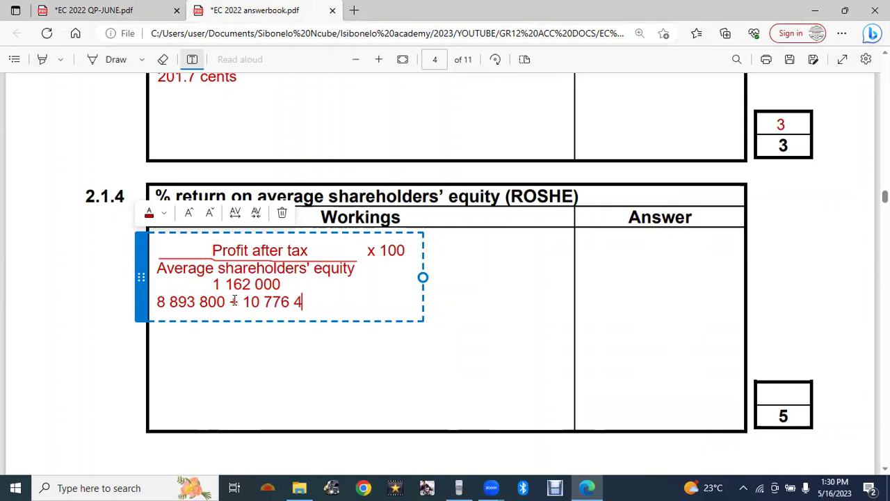
{"action": "type", "text": "00)"}
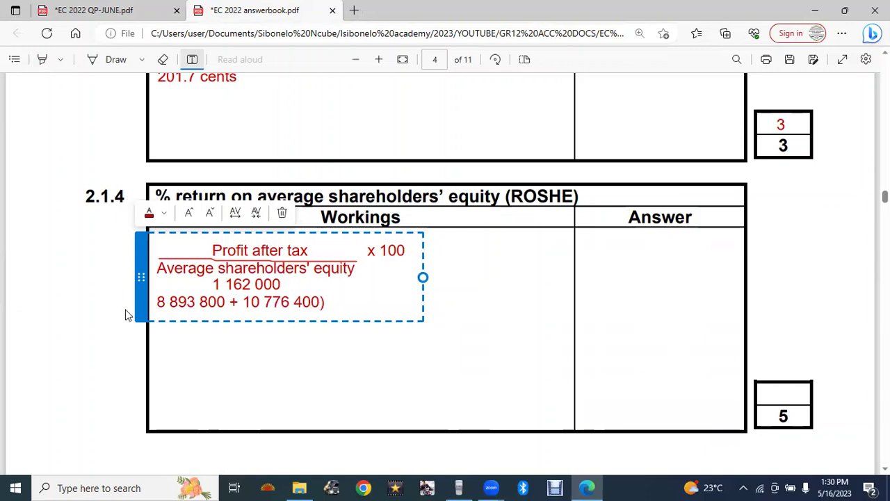
{"action": "left_click", "coordinate": [160, 301]}
{"action": "type", "text": "("}
{"action": "left_click", "coordinate": [328, 310]}
{"action": "type", "text": "/2"}
{"action": "left_click", "coordinate": [539, 309]}
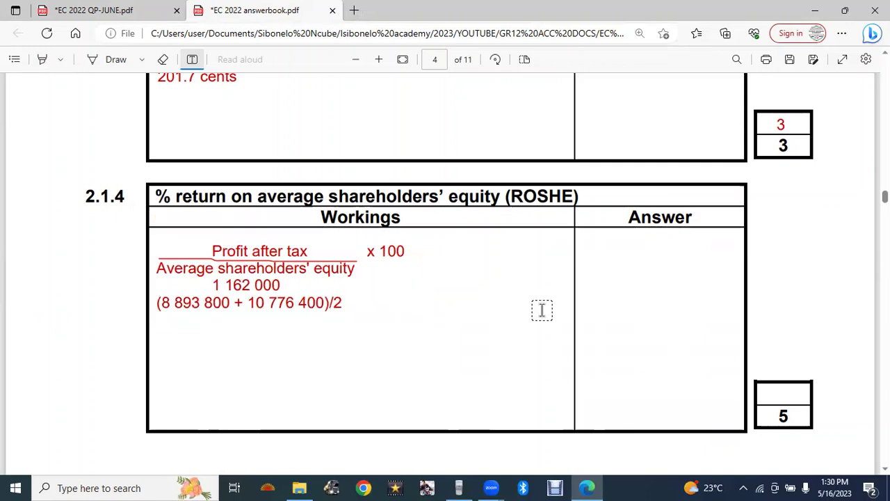
{"action": "left_click", "coordinate": [94, 60]}
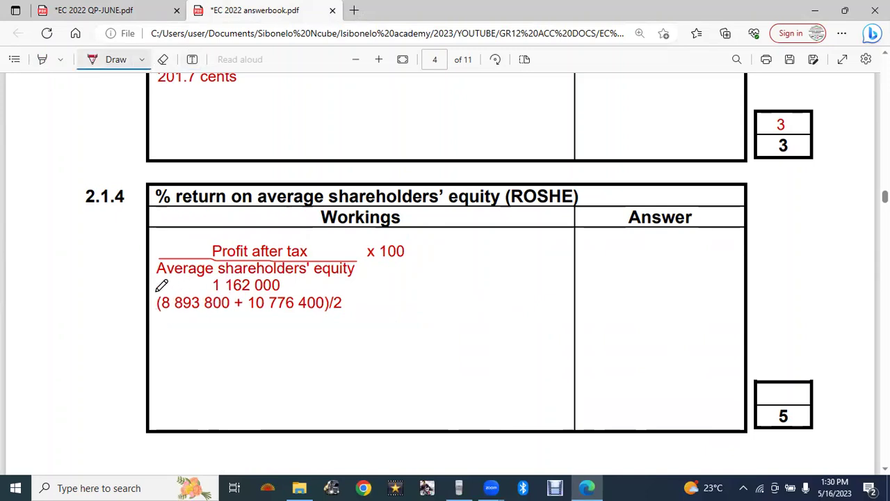
{"action": "left_click_drag", "start_coordinate": [157, 291], "coordinate": [342, 292]}
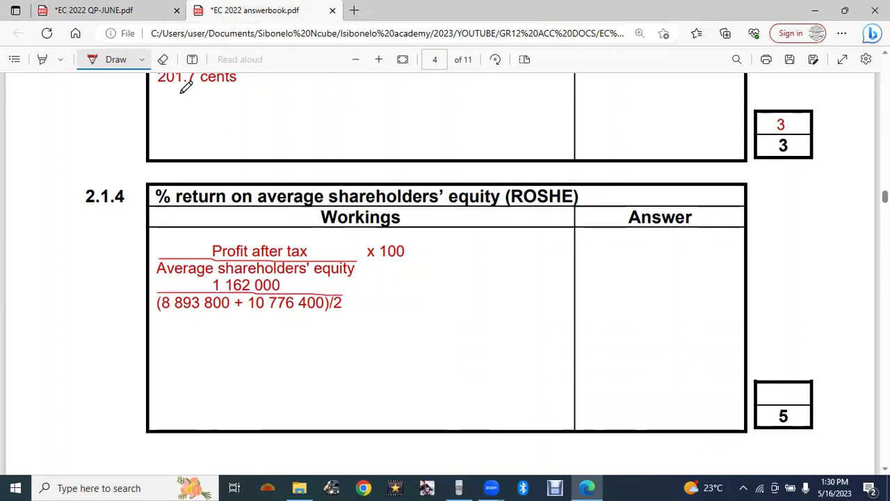
Write "1 162 000" on a new line below the average equity expression and start another line beneath it.
{"action": "left_click", "coordinate": [192, 59]}
{"action": "left_click", "coordinate": [327, 303]}
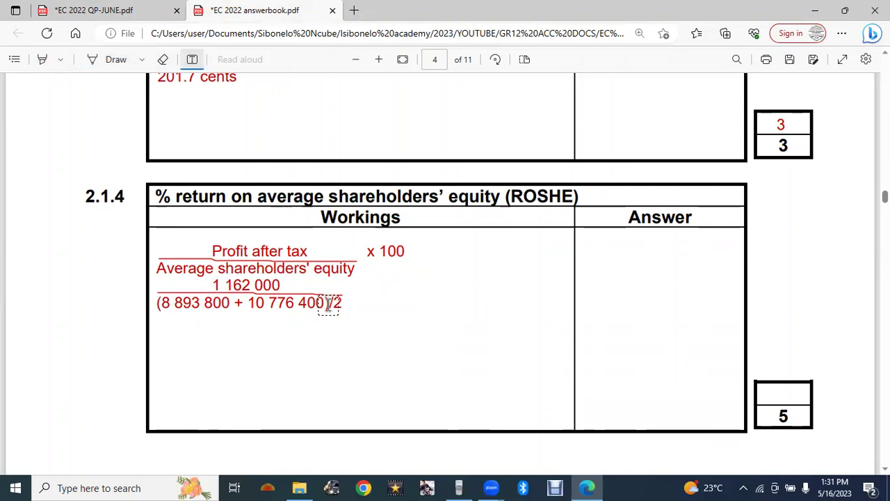
{"action": "left_click", "coordinate": [356, 309]}
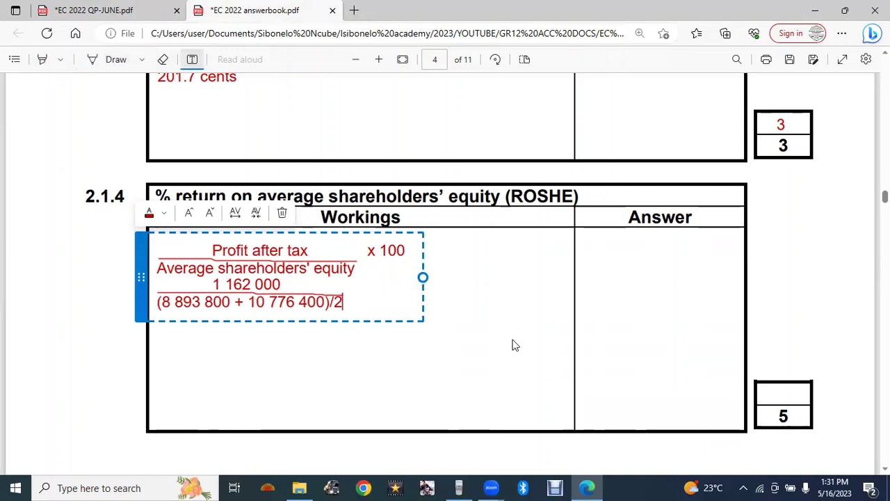
{"action": "key", "text": "Return"}
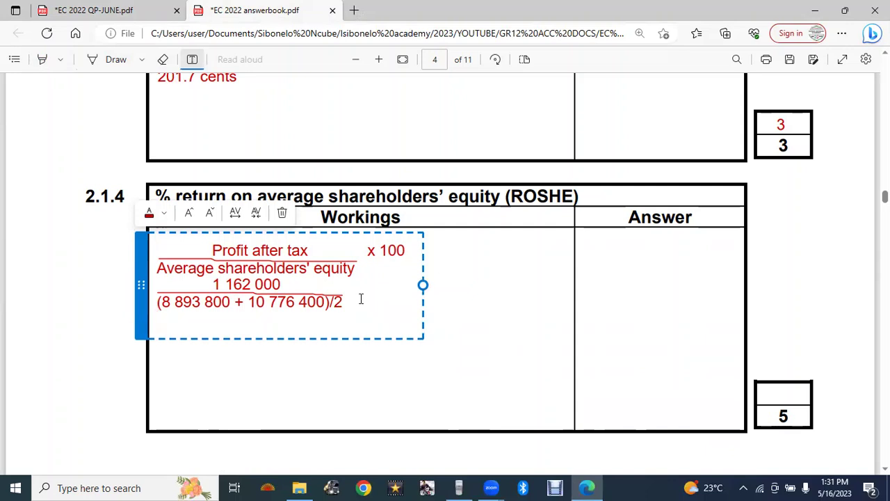
{"action": "type", "text": "1 162 000"}
{"action": "key", "text": "Return"}
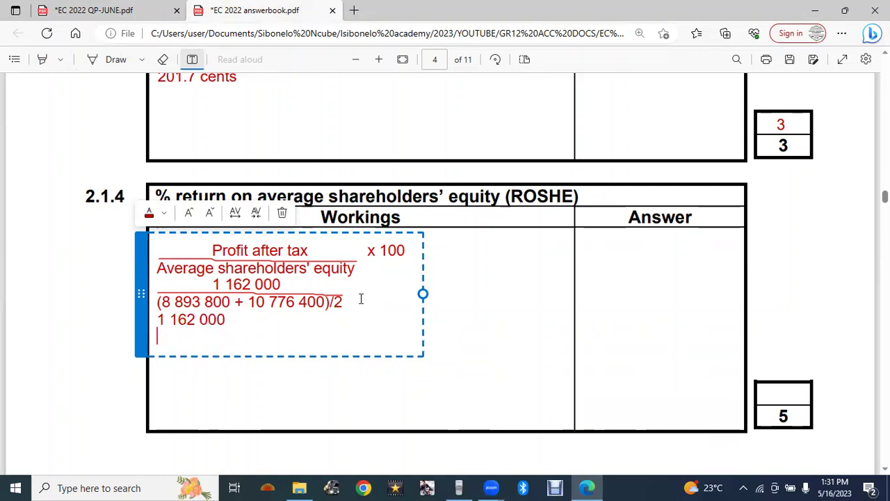
Switch to the Casio calculator emulator and calculate (8893800+10776400)÷2.
{"action": "left_click", "coordinate": [459, 487]}
{"action": "left_click", "coordinate": [720, 304]}
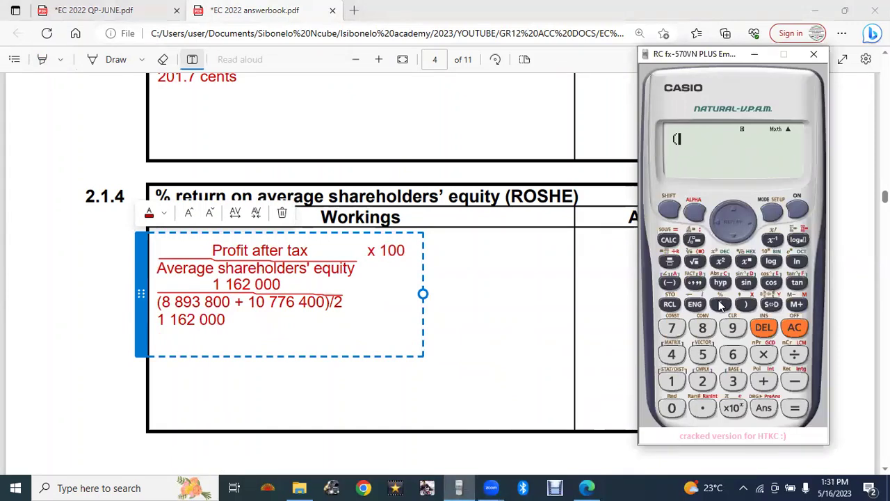
{"action": "type", "text": "8893800"}
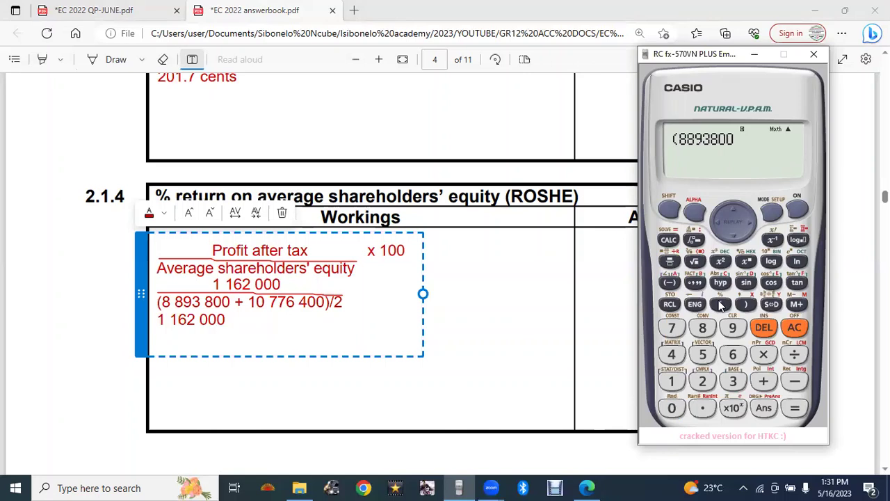
{"action": "type", "text": "+10776400"}
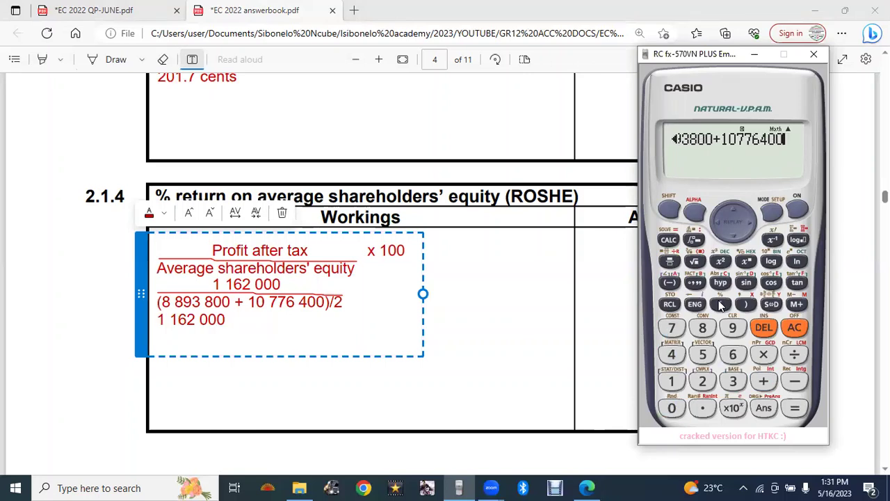
{"action": "left_click", "coordinate": [745, 304]}
{"action": "left_click", "coordinate": [794, 356]}
{"action": "left_click", "coordinate": [707, 379]}
{"action": "left_click", "coordinate": [794, 408]}
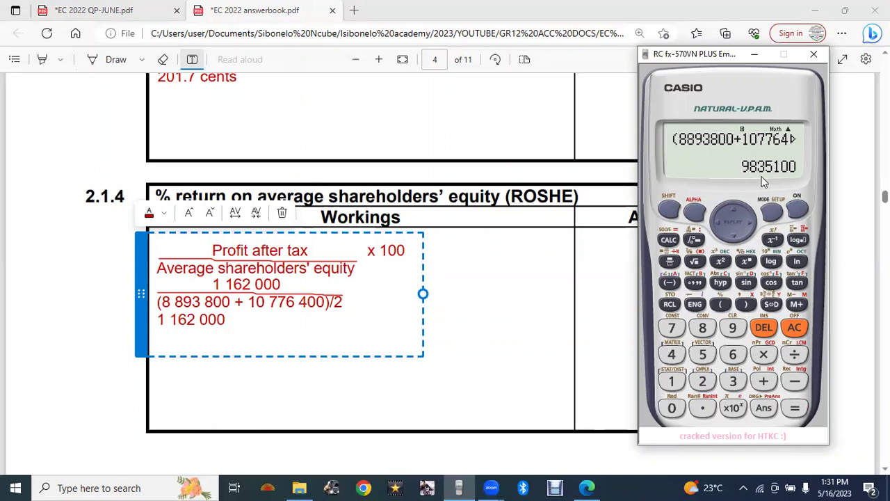
Write "9 835 100" beneath the last 1 162 000 in the 2.1.4 workings and draw a fraction line between the two figures.
{"action": "left_click", "coordinate": [194, 334]}
{"action": "type", "text": "9 8"}
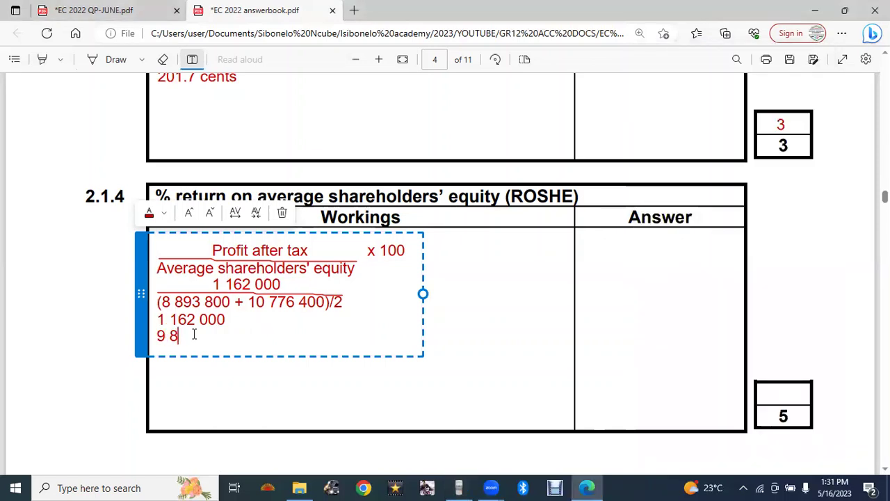
{"action": "type", "text": "35 100"}
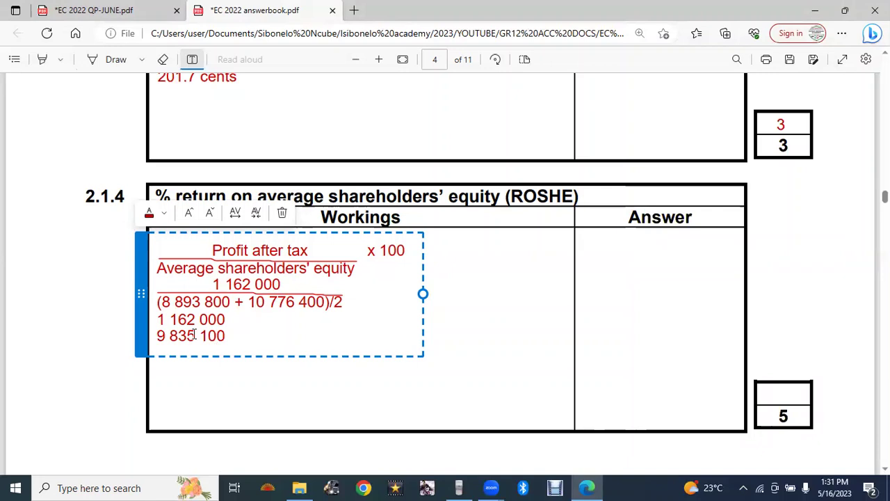
{"action": "left_click", "coordinate": [461, 487]}
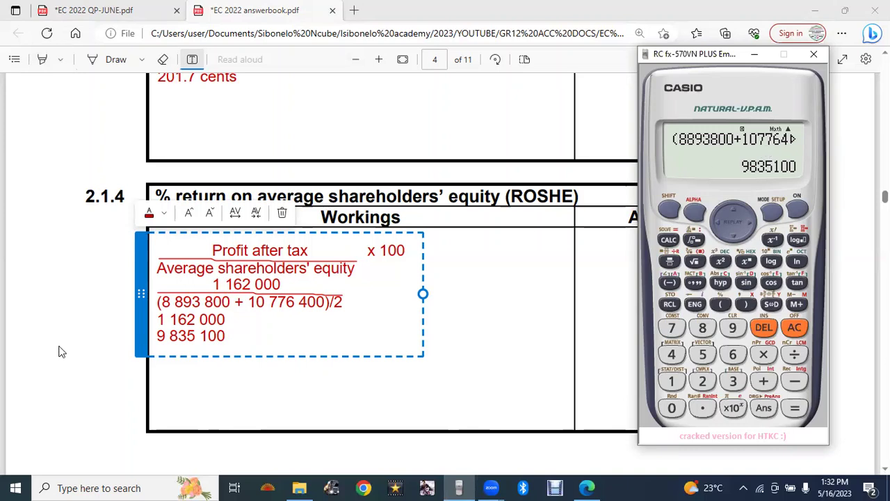
{"action": "left_click", "coordinate": [113, 60]}
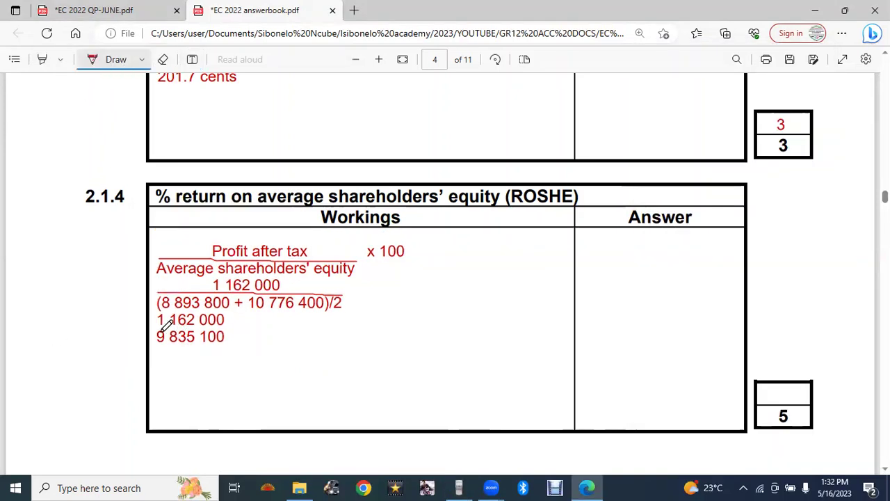
{"action": "left_click_drag", "start_coordinate": [154, 326], "coordinate": [224, 327]}
Add "x 100" beside both numeric fractions in the 2.1.4 workings.
{"action": "left_click", "coordinate": [192, 59]}
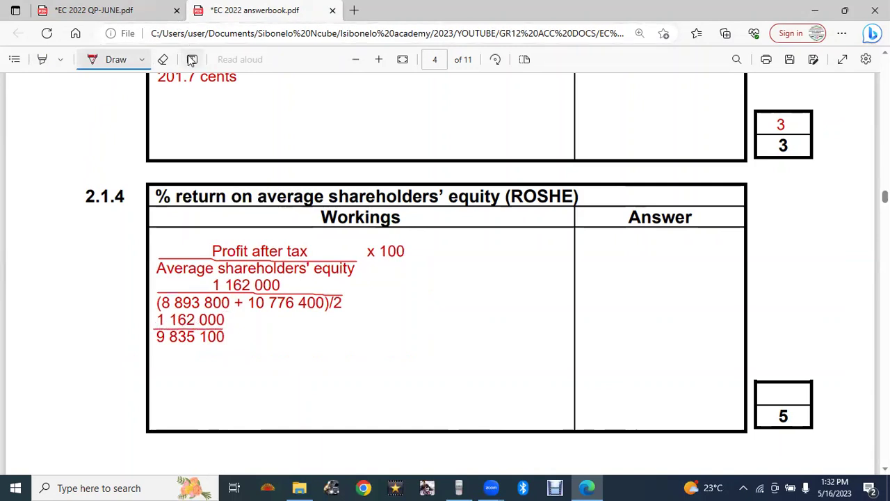
{"action": "left_click", "coordinate": [230, 322]}
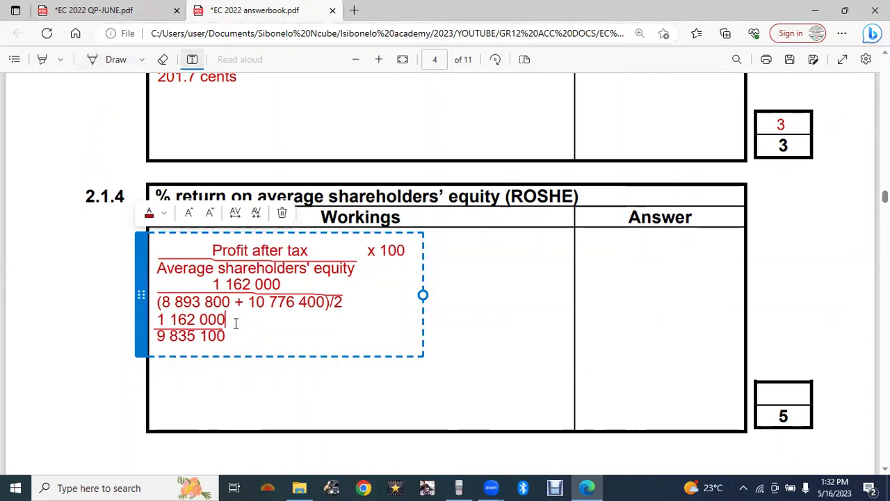
{"action": "type", "text": "x 100"}
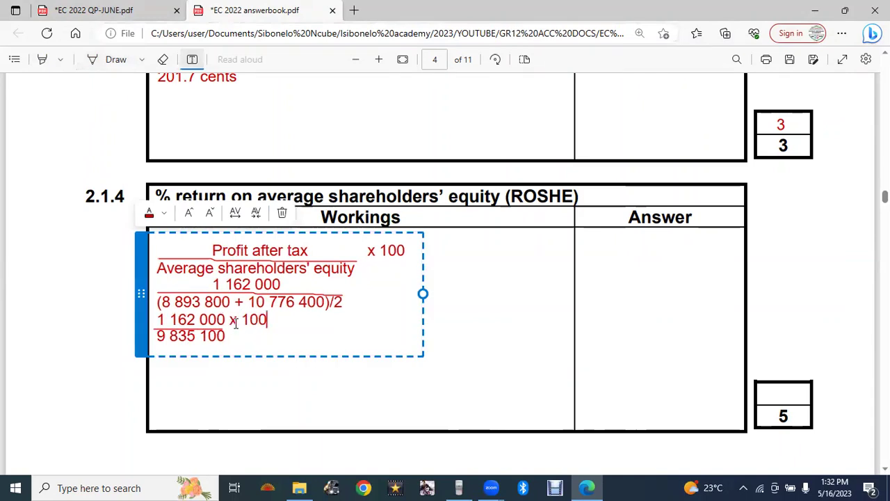
{"action": "left_click", "coordinate": [339, 278]}
{"action": "type", "text": "x 100"}
{"action": "left_click", "coordinate": [327, 379]}
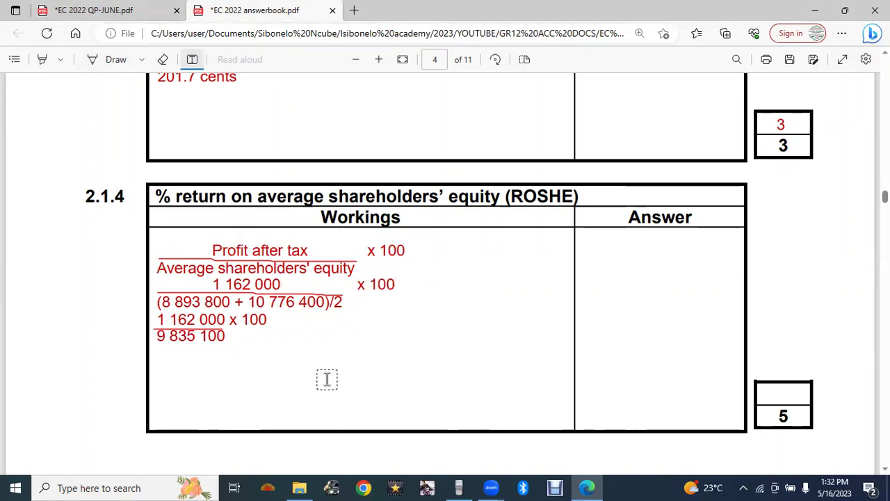
Switch to the Casio calculator emulator and calculate the fraction 1162000 over 9835100 multiplied by 100.
{"action": "left_click", "coordinate": [464, 488]}
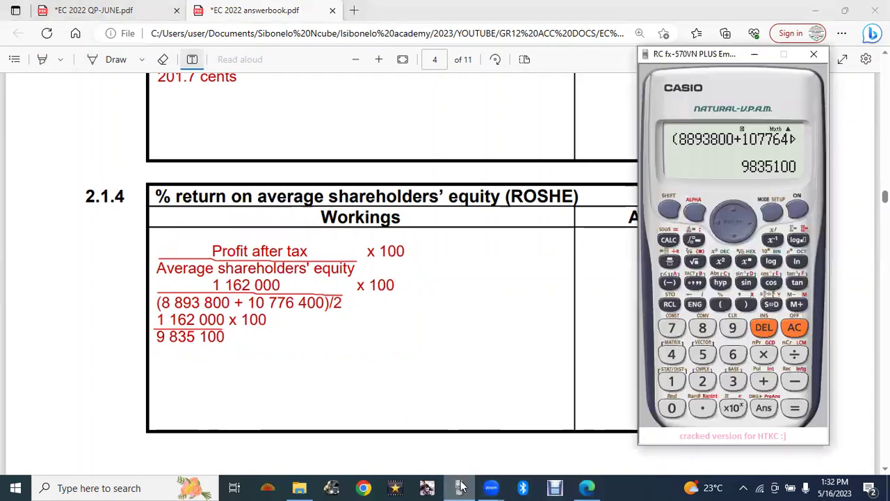
{"action": "left_click", "coordinate": [669, 262]}
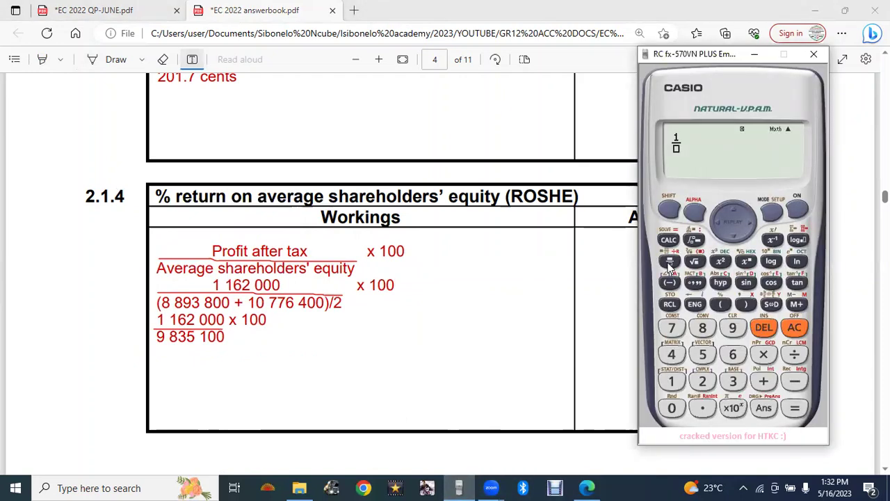
{"action": "type", "text": "1162"}
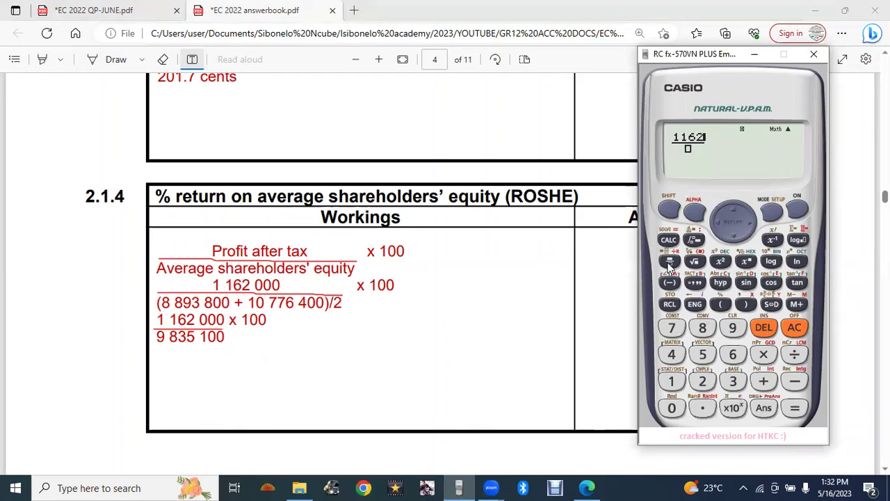
{"action": "type", "text": "000/9835100"}
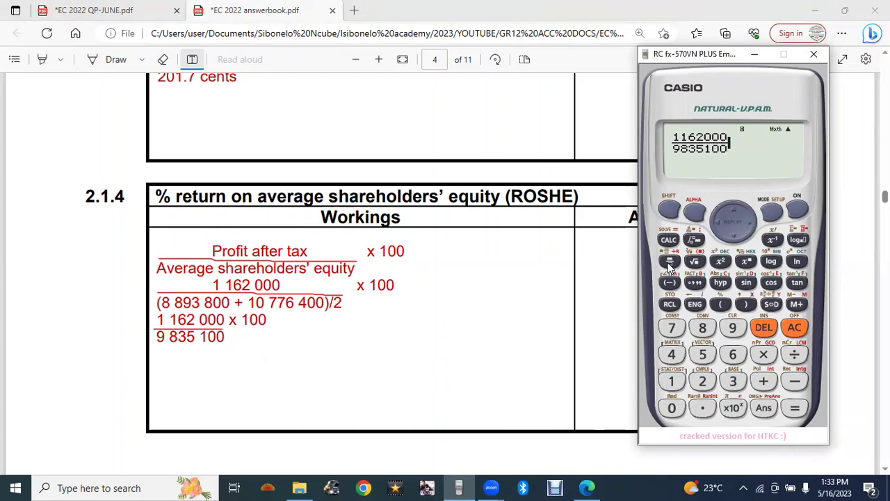
{"action": "type", "text": "×100"}
{"action": "key", "text": "Return"}
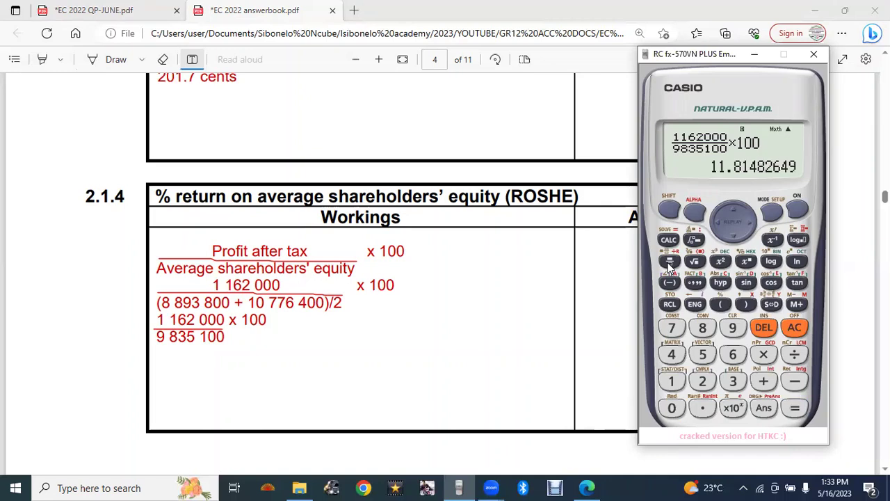
Enter "11.8%" in the 2.1.4 Answer column, shift it slightly inward, and write the mark 5 above the printed total in the 2.1.4 marks box.
{"action": "left_click", "coordinate": [604, 316]}
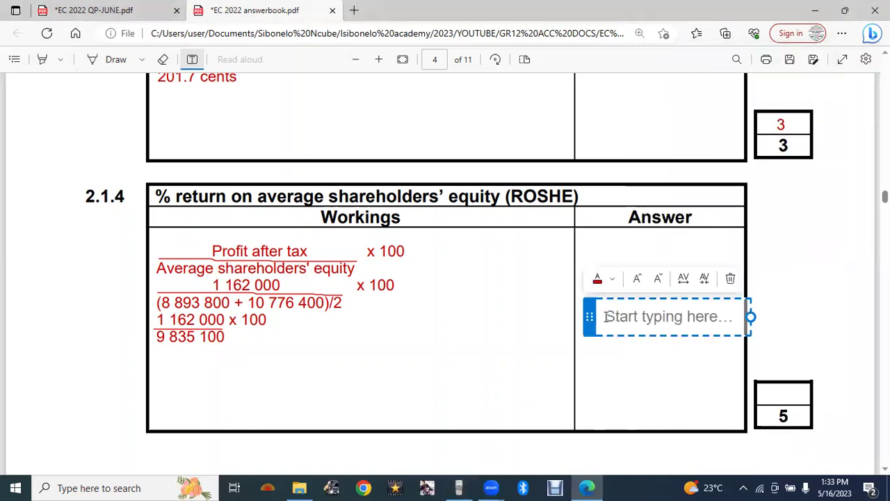
{"action": "type", "text": "11.8%"}
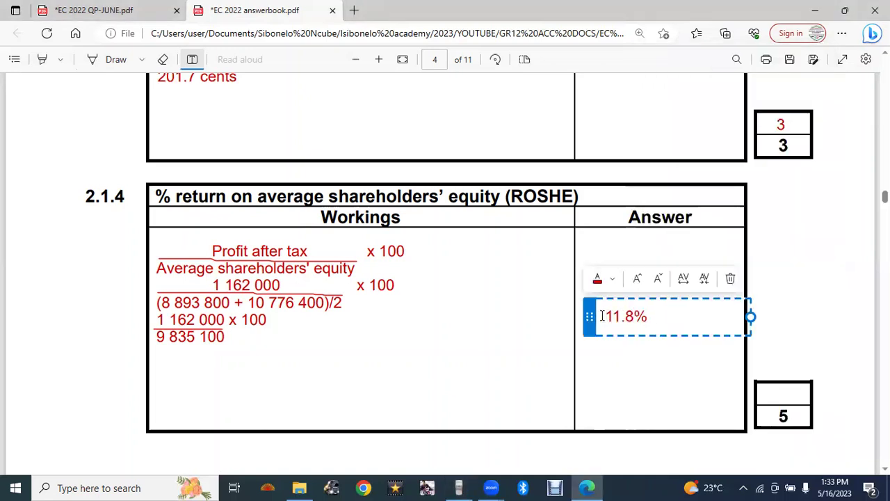
{"action": "left_click_drag", "start_coordinate": [589, 317], "coordinate": [604, 316]}
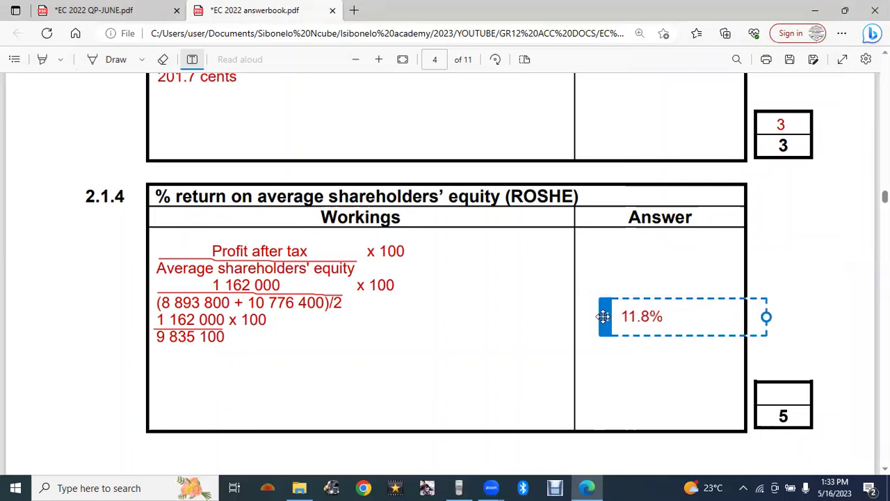
{"action": "left_click", "coordinate": [780, 394]}
{"action": "left_click", "coordinate": [780, 394]}
{"action": "type", "text": "5"}
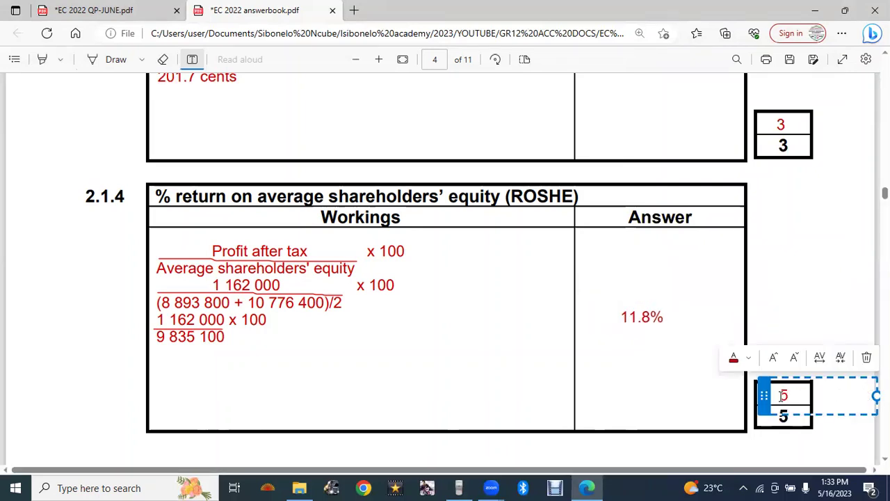
{"action": "left_click", "coordinate": [771, 279]}
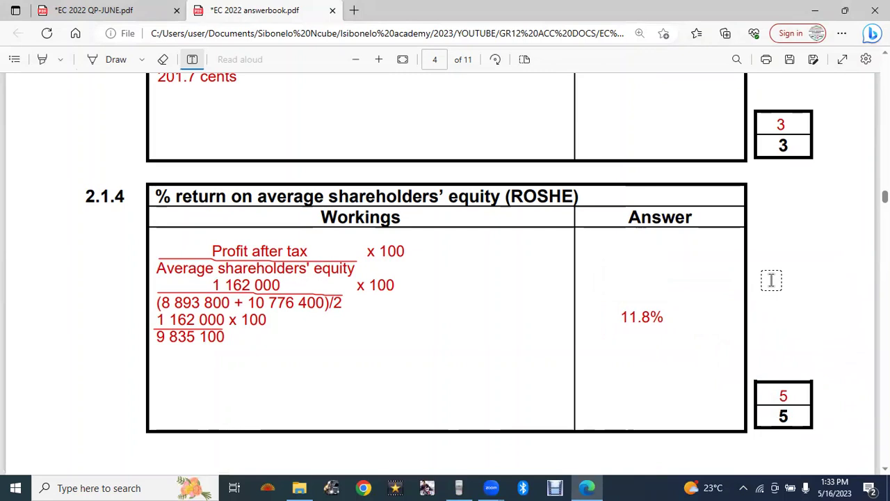
Review the completed workings, answers and marks from the 2.1.1 debt-equity ratio through to 2.1.4 ROSHE.
{"action": "scroll", "coordinate": [445, 271], "scroll_direction": "up", "scroll_amount": 2}
{"action": "scroll", "coordinate": [445, 271], "scroll_direction": "up", "scroll_amount": 8}
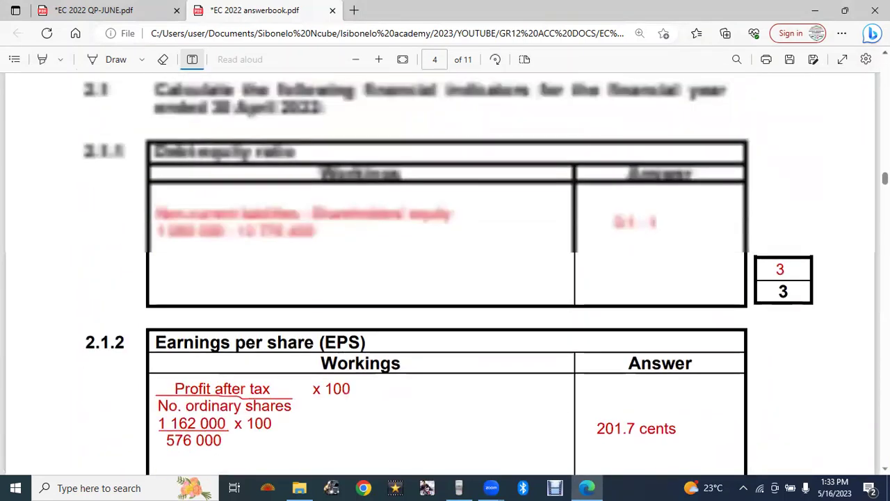
{"action": "scroll", "coordinate": [445, 271], "scroll_direction": "up", "scroll_amount": 1}
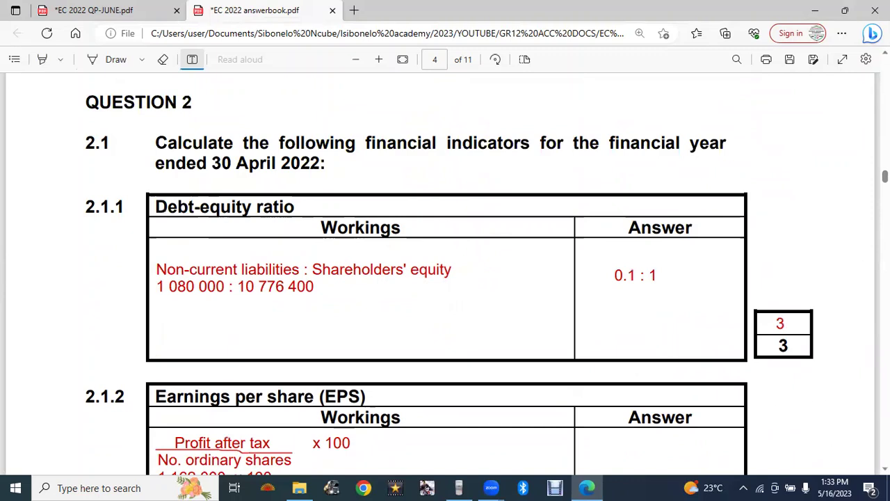
{"action": "scroll", "coordinate": [445, 271], "scroll_direction": "down", "scroll_amount": 5}
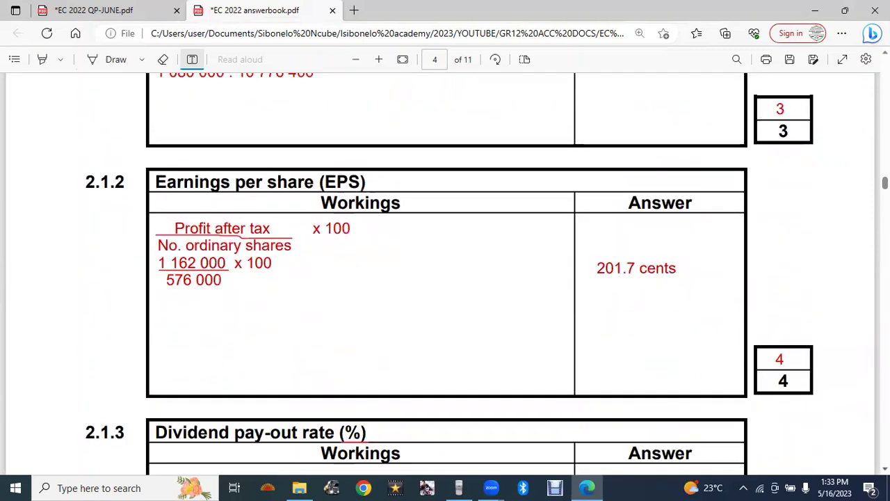
{"action": "scroll", "coordinate": [445, 271], "scroll_direction": "down", "scroll_amount": 5}
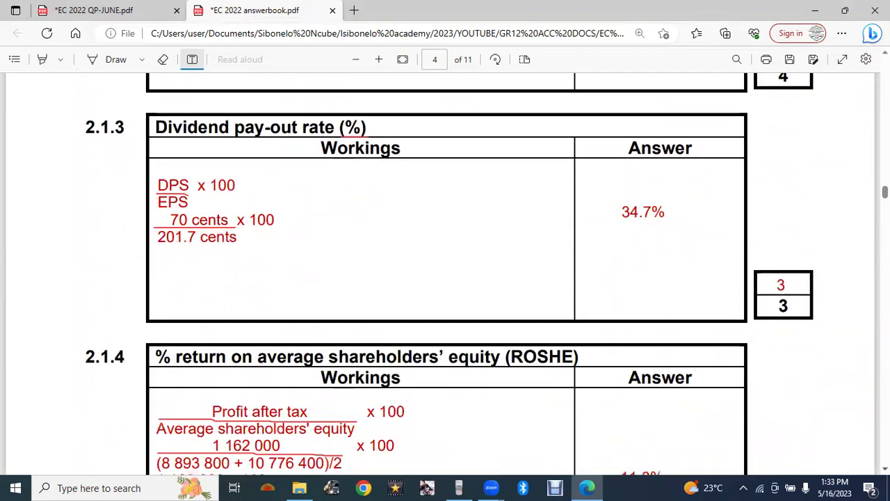
{"action": "scroll", "coordinate": [445, 271], "scroll_direction": "down", "scroll_amount": 2}
{"action": "scroll", "coordinate": [445, 271], "scroll_direction": "down", "scroll_amount": 1}
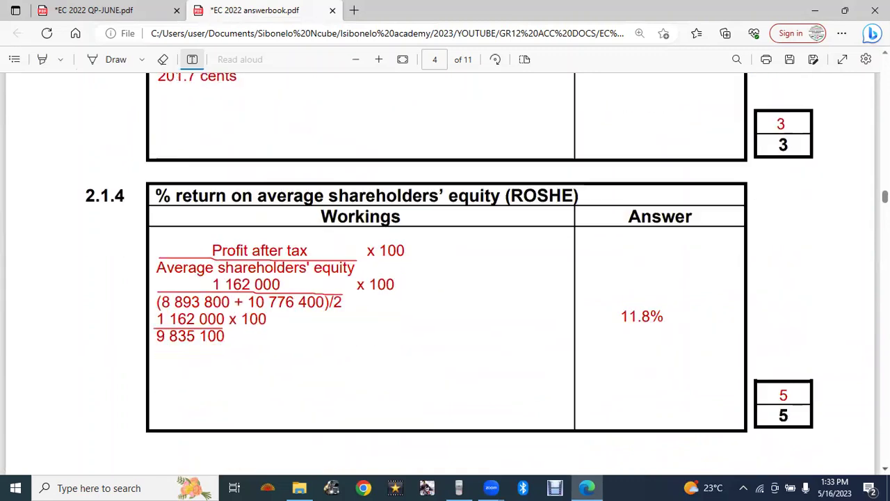